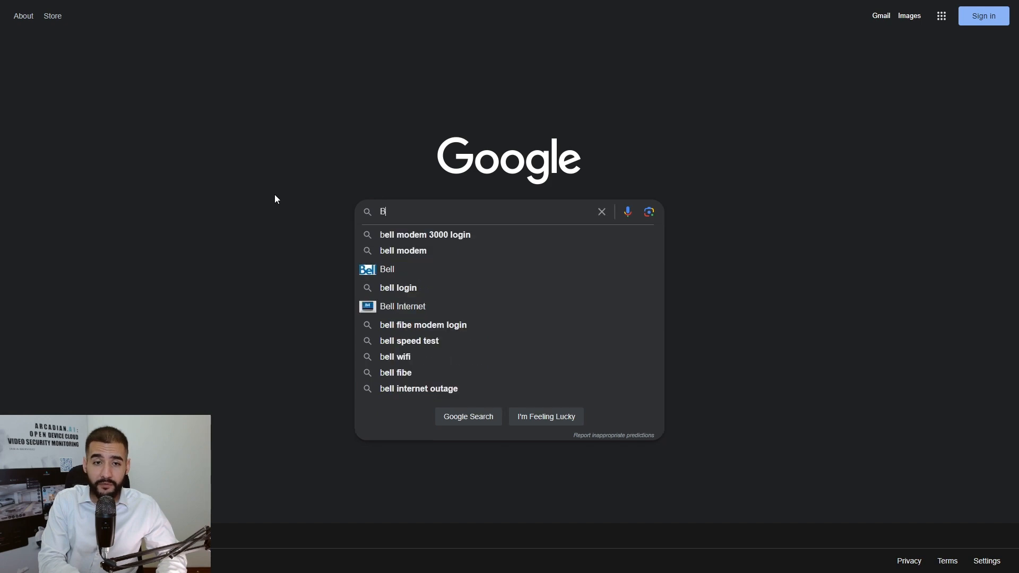
Search Google for "Bell modem login" and open the Bell Modem Login page on the 192.168.1.1 site.
{"action": "type", "text": "modem logi"}
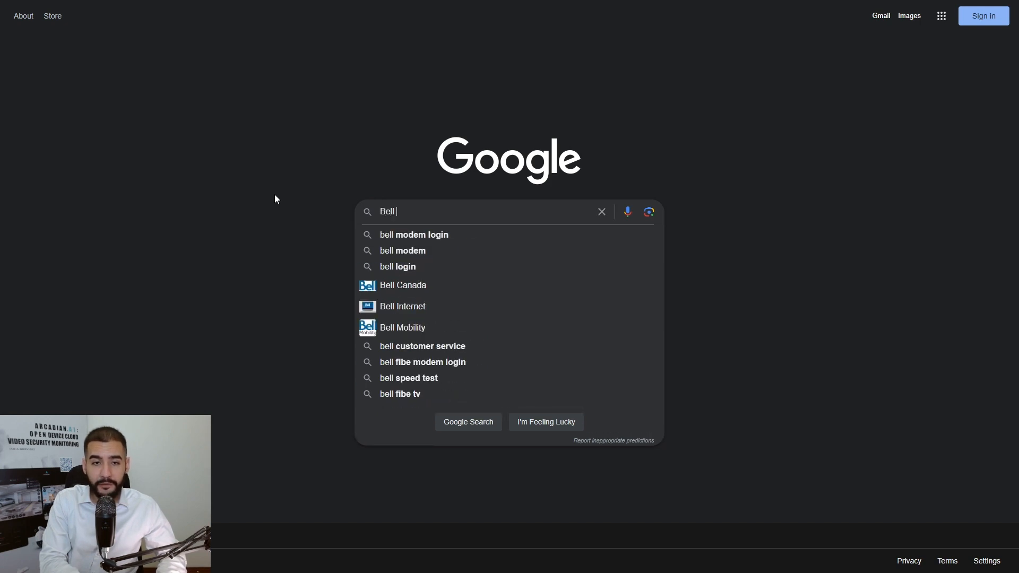
{"action": "type", "text": "n"}
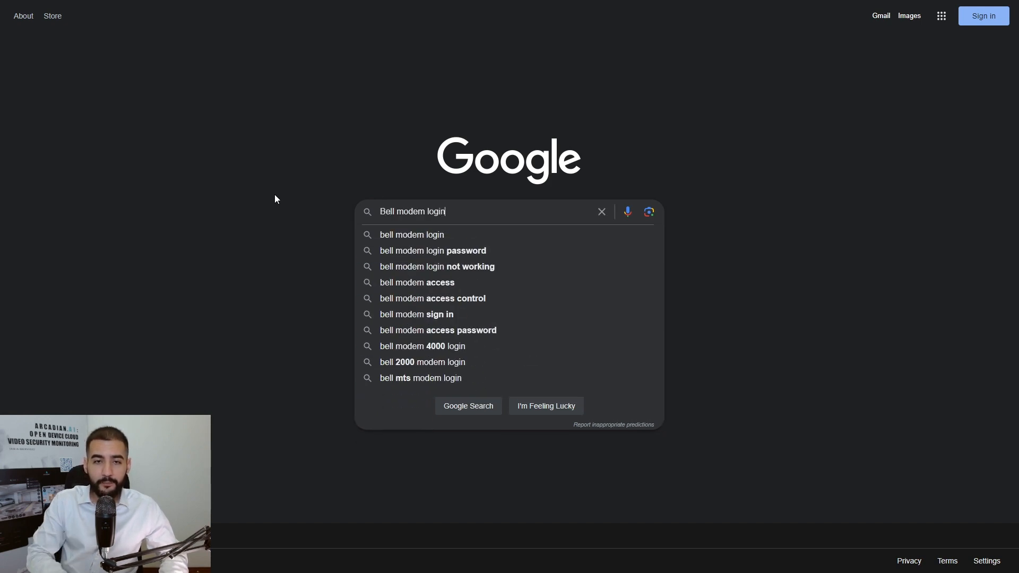
{"action": "key", "text": "Return"}
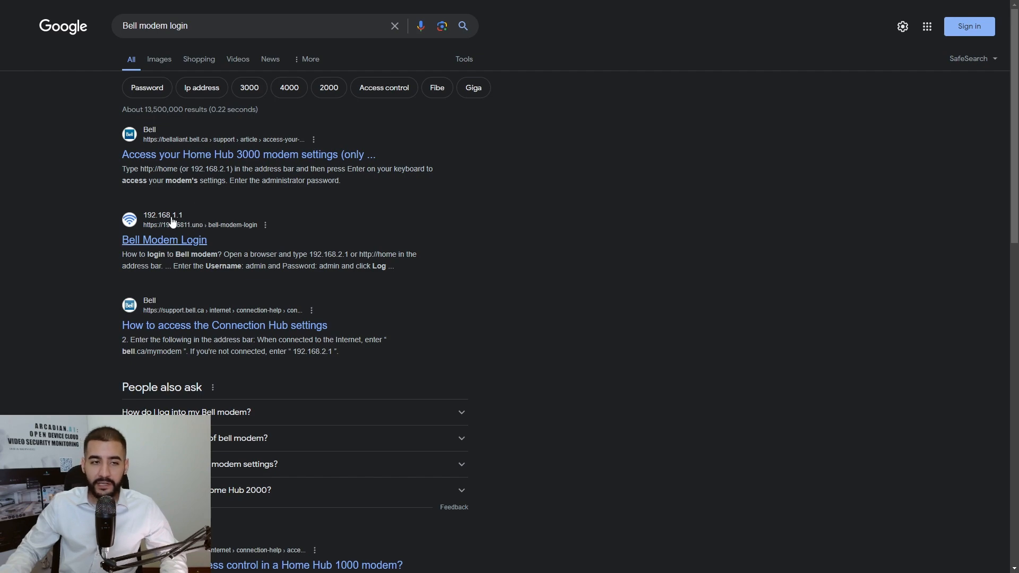
{"action": "left_click", "coordinate": [166, 246]}
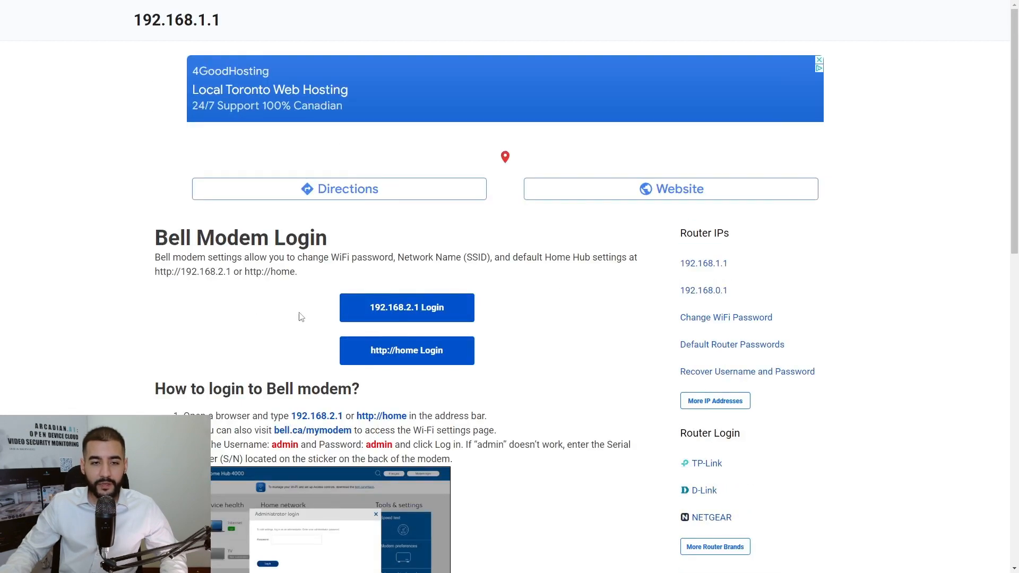
Open the modem's 192.168.2.1 page and log in as administrator with the administrator password.
{"action": "left_click", "coordinate": [440, 317]}
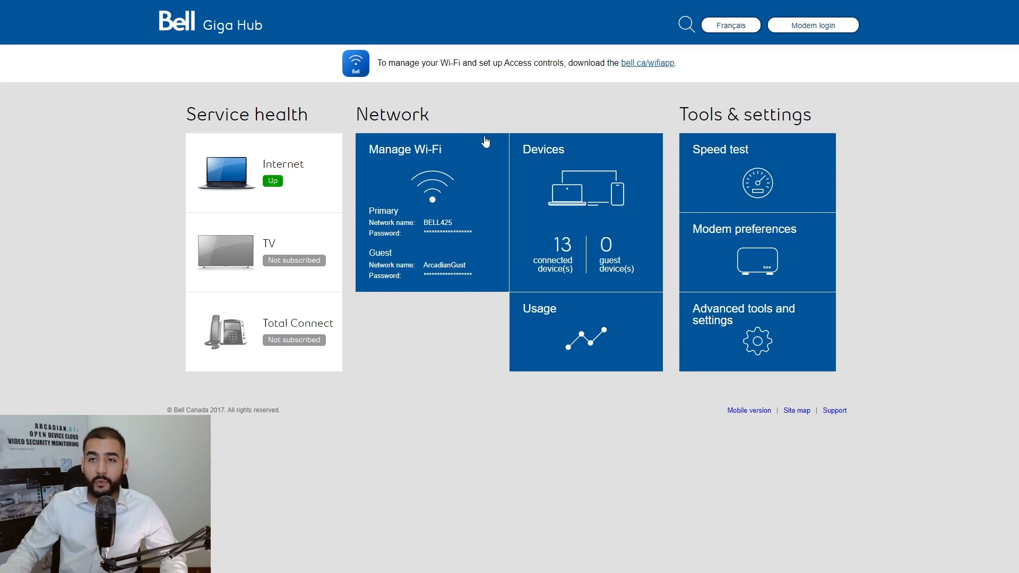
{"action": "left_click", "coordinate": [813, 27]}
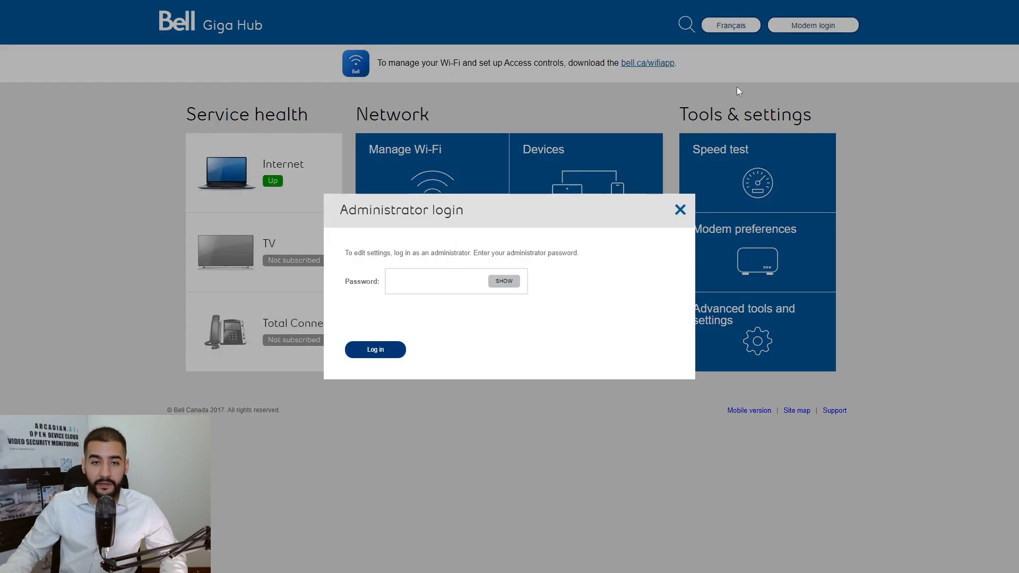
{"action": "left_click", "coordinate": [420, 290]}
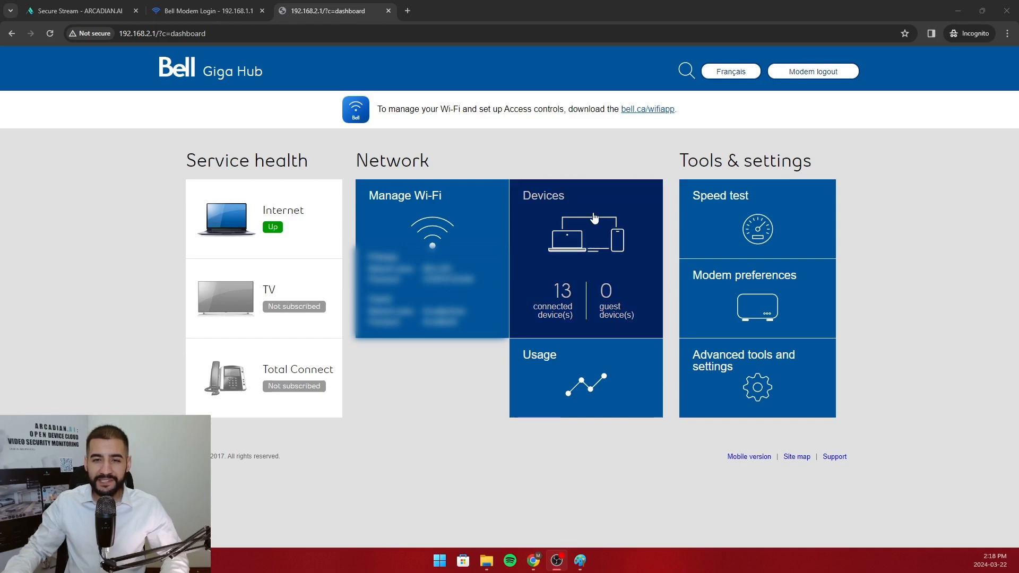
View the devices connected to the modem by Ethernet, check the example MAC address in Paint, and return to the browser.
{"action": "left_click", "coordinate": [601, 265]}
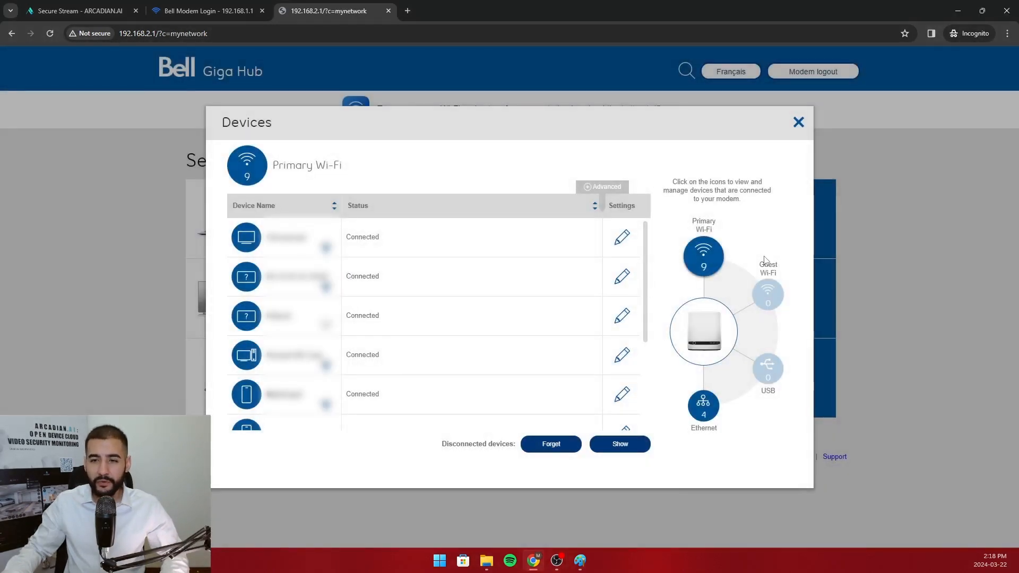
{"action": "left_click", "coordinate": [712, 410]}
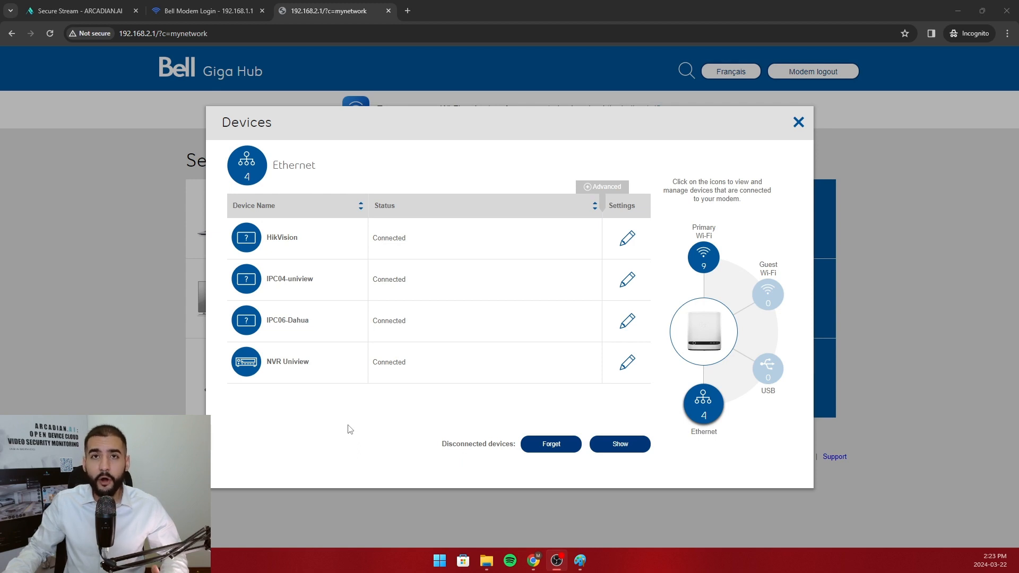
{"action": "left_click", "coordinate": [580, 561]}
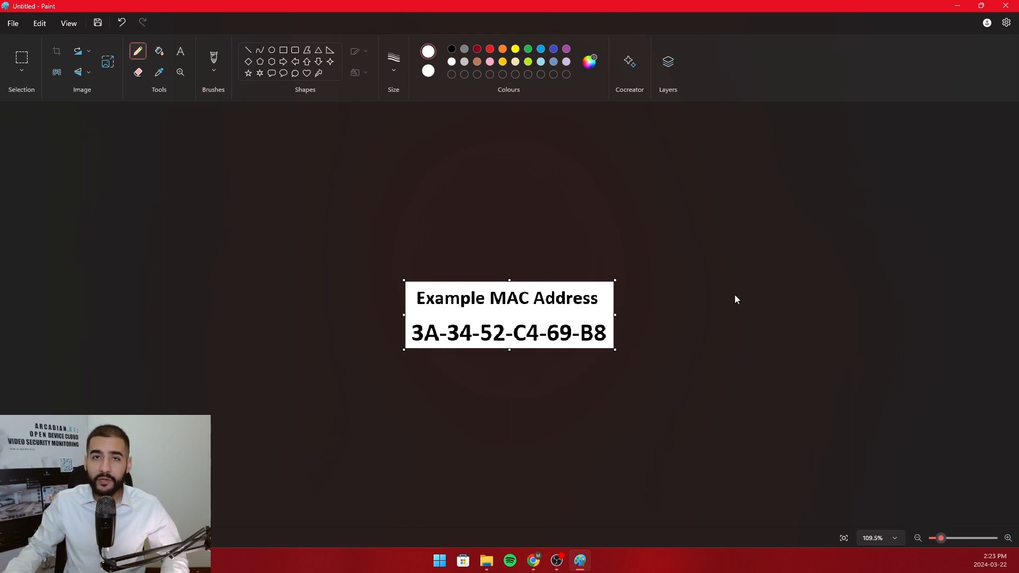
{"action": "left_click", "coordinate": [533, 561]}
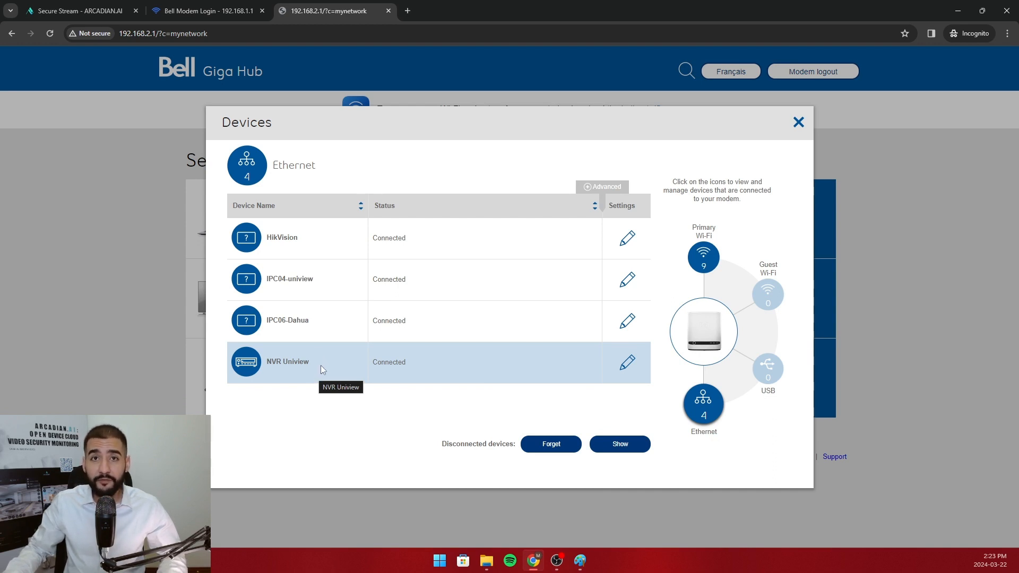
{"action": "left_click", "coordinate": [627, 364]}
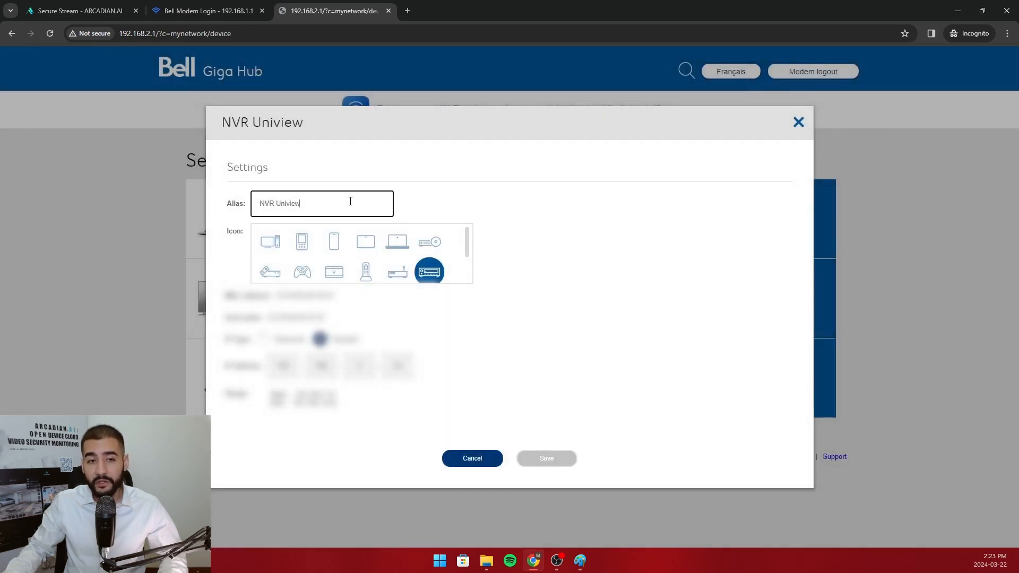
{"action": "left_click_drag", "start_coordinate": [350, 201], "coordinate": [239, 204]}
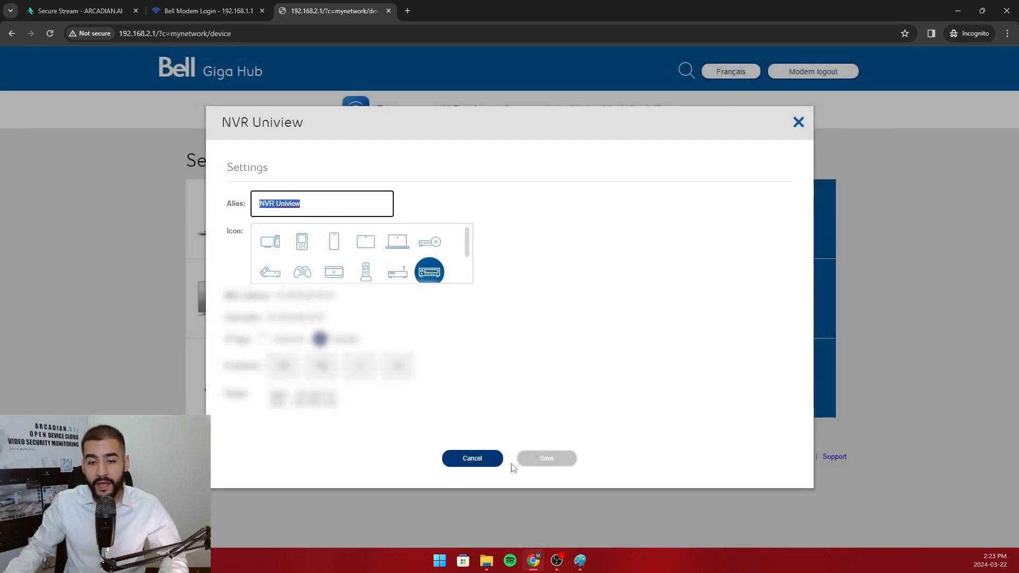
{"action": "left_click", "coordinate": [487, 461]}
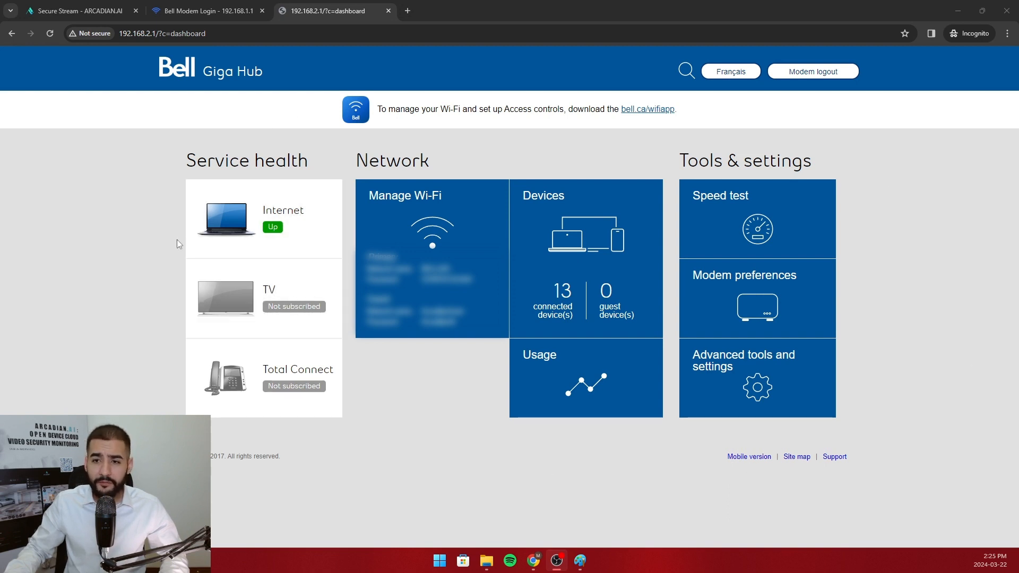
Open the port forwarding settings among the modem's advanced networking tools.
{"action": "left_click", "coordinate": [757, 387]}
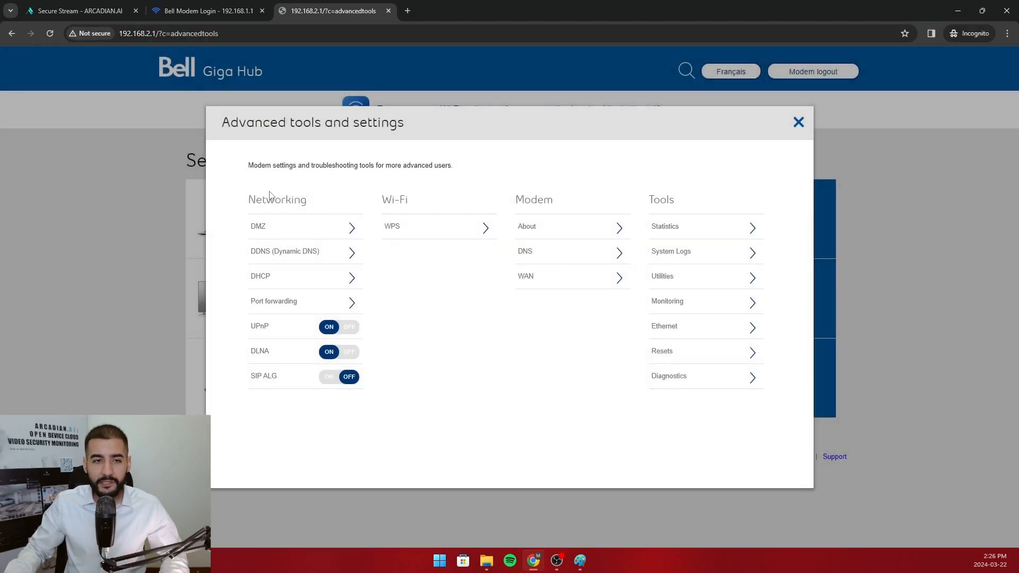
{"action": "left_click_drag", "start_coordinate": [269, 195], "coordinate": [250, 201]}
{"action": "left_click", "coordinate": [250, 202]}
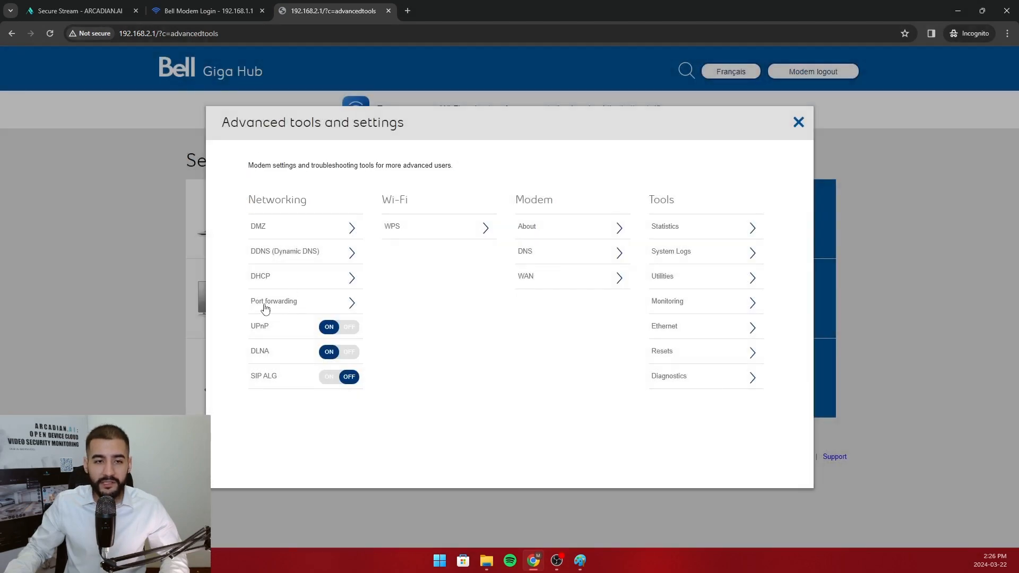
{"action": "left_click", "coordinate": [281, 306]}
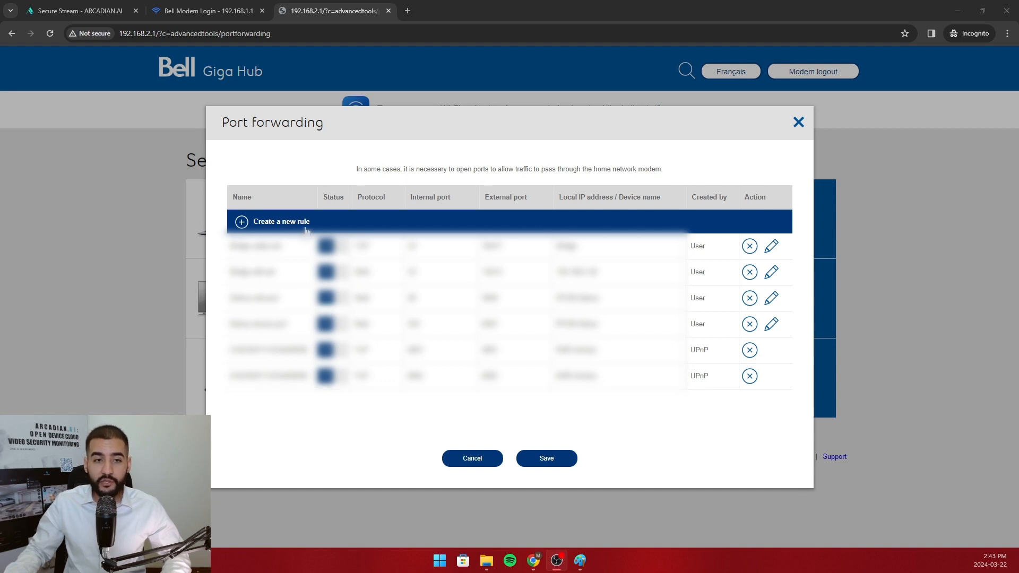
Start a new port forwarding rule named "Hikvision web port" with the protocol set to Both.
{"action": "left_click", "coordinate": [276, 226]}
{"action": "left_click", "coordinate": [276, 226]}
{"action": "left_click", "coordinate": [271, 240]}
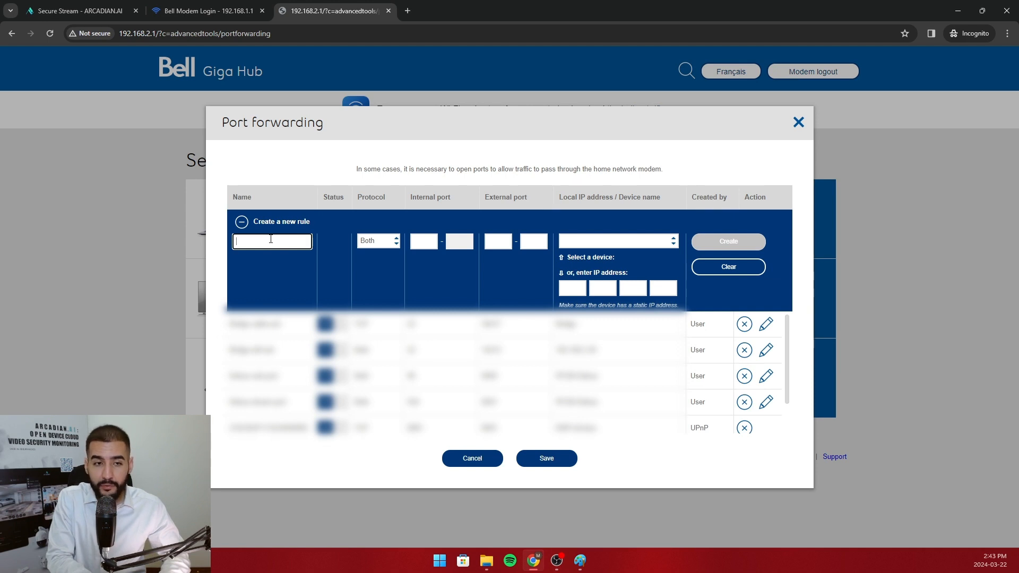
{"action": "type", "text": "Hikvision w"}
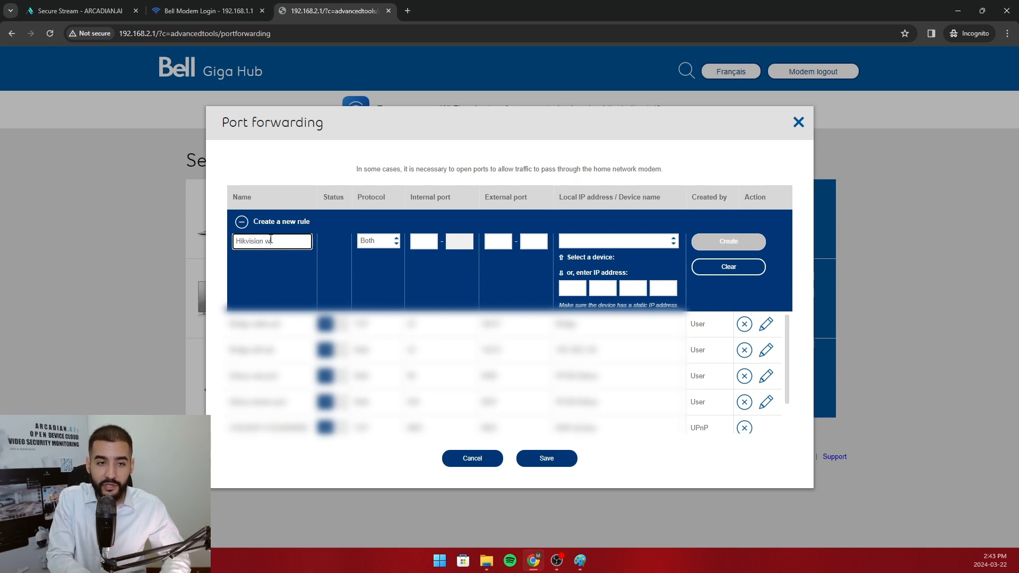
{"action": "type", "text": "eb port"}
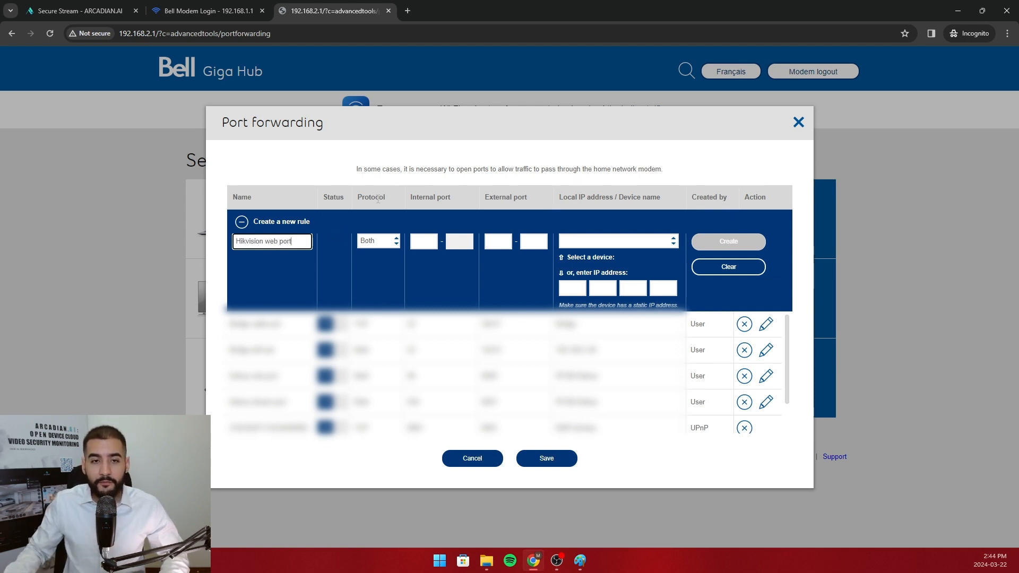
{"action": "left_click", "coordinate": [381, 241]}
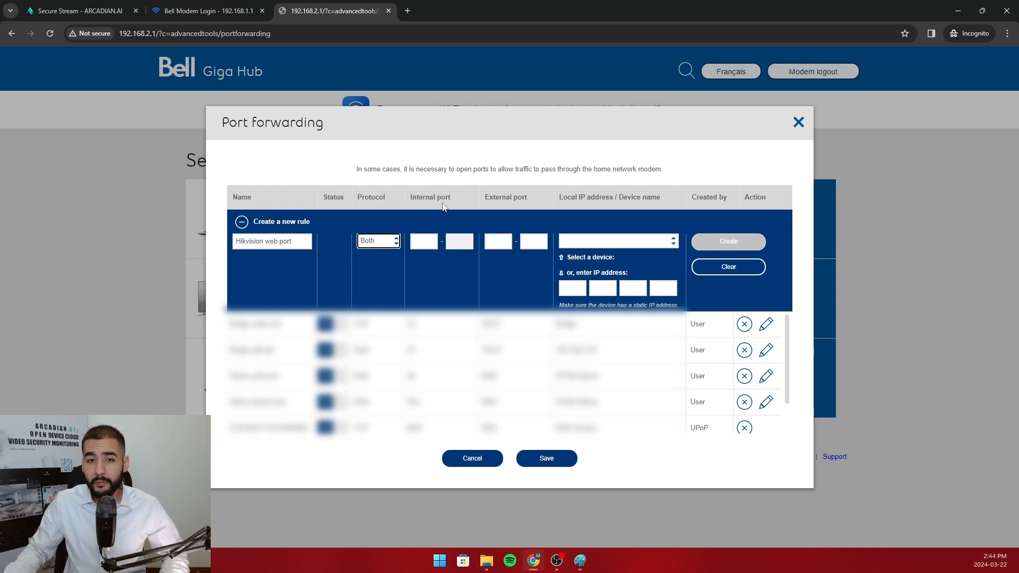
Set the Hikvision web port rule's internal port to 80 and its external port to 4000.
{"action": "left_click", "coordinate": [423, 241]}
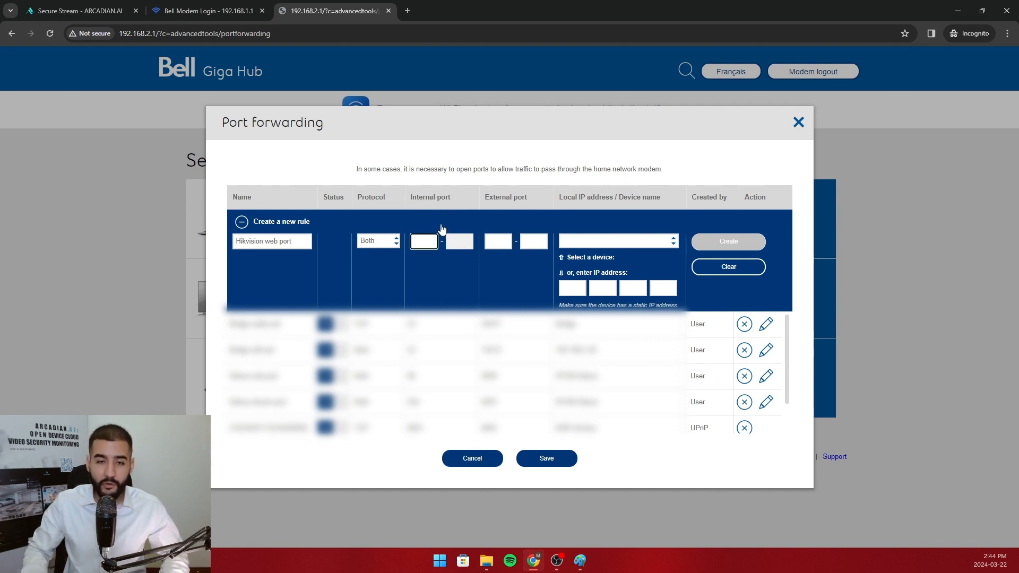
{"action": "type", "text": "80"}
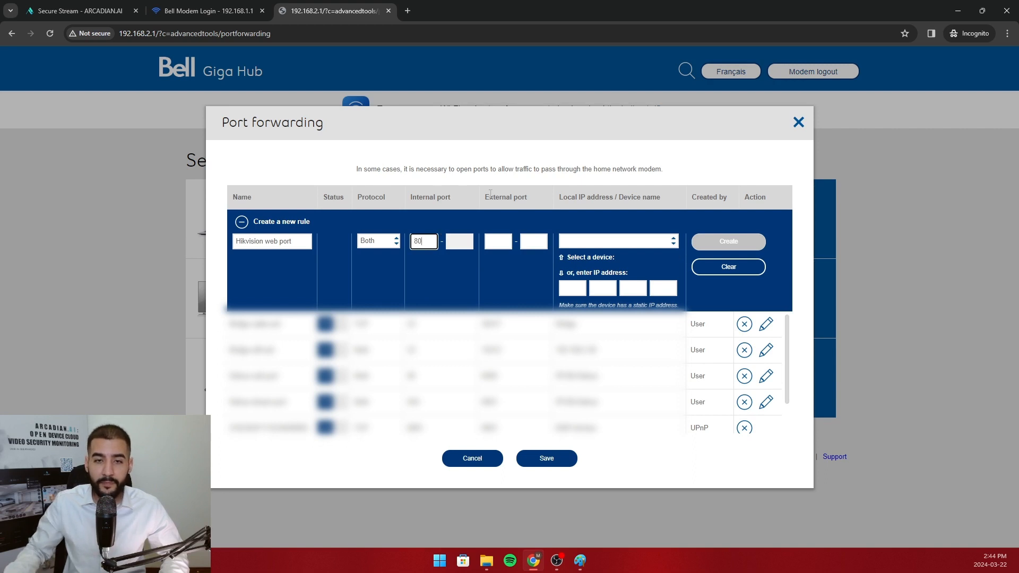
{"action": "double_click", "coordinate": [498, 197]}
{"action": "left_click", "coordinate": [537, 200]}
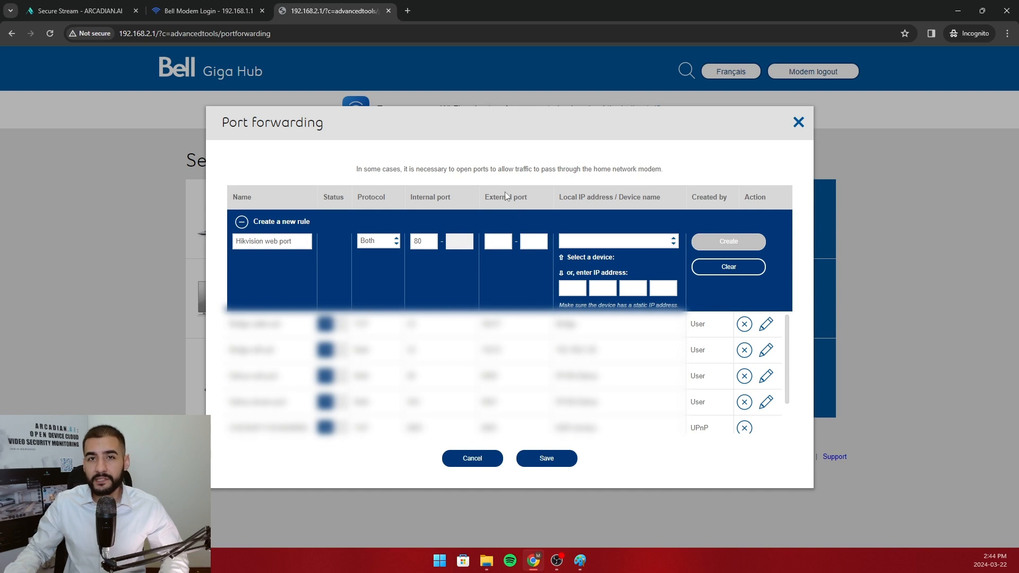
{"action": "left_click", "coordinate": [497, 241]}
{"action": "type", "text": "4"}
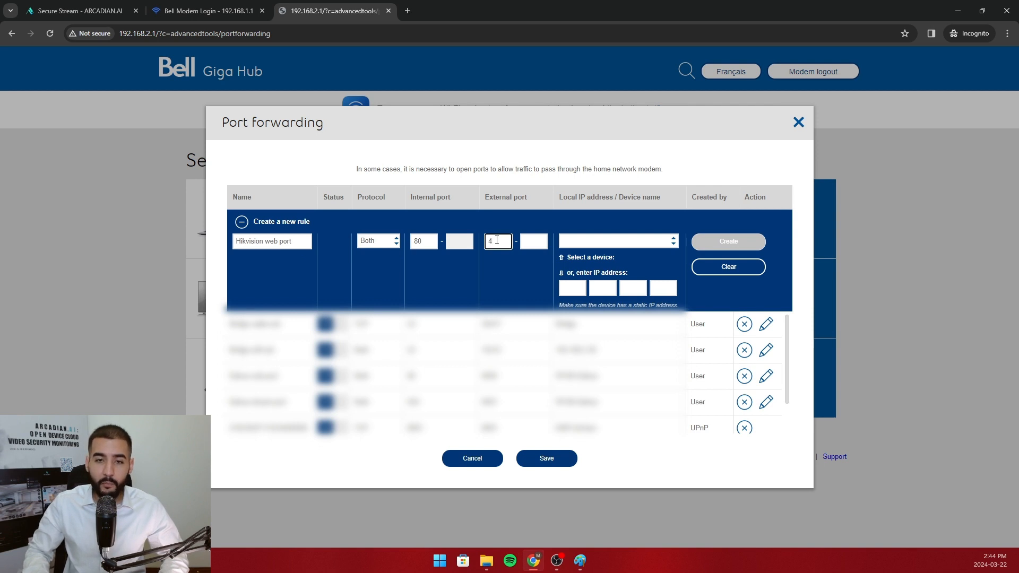
{"action": "type", "text": "000"}
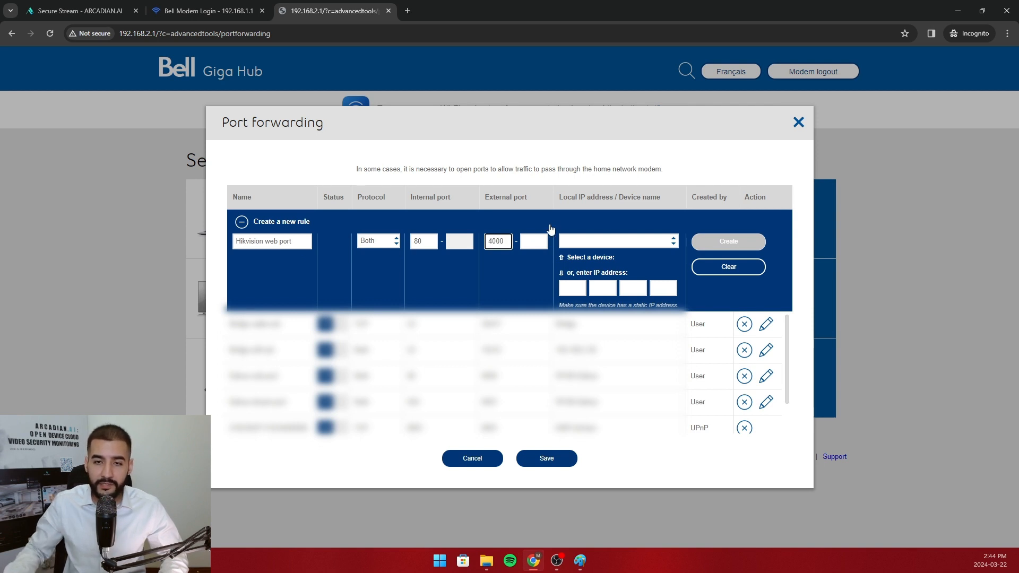
Assign the HikVision device to the web port rule and create the rule.
{"action": "left_click", "coordinate": [652, 239]}
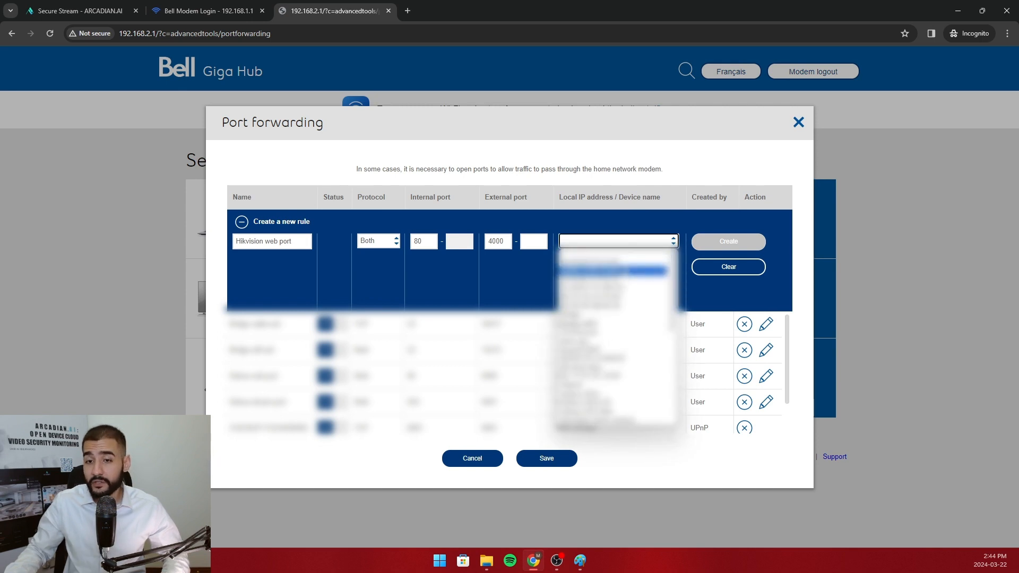
{"action": "scroll", "coordinate": [615, 334], "scroll_direction": "down", "scroll_amount": 2}
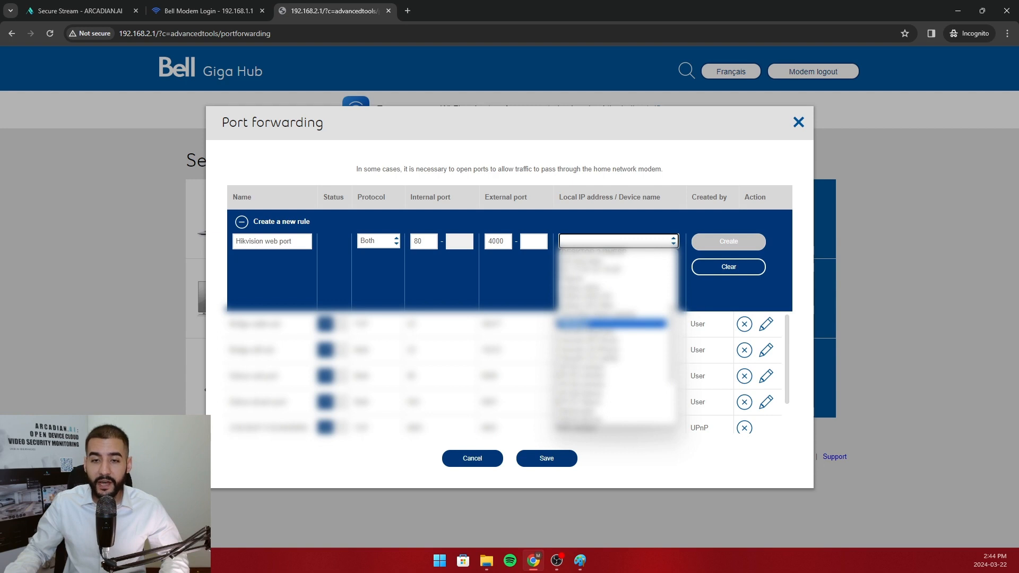
{"action": "left_click", "coordinate": [584, 323]}
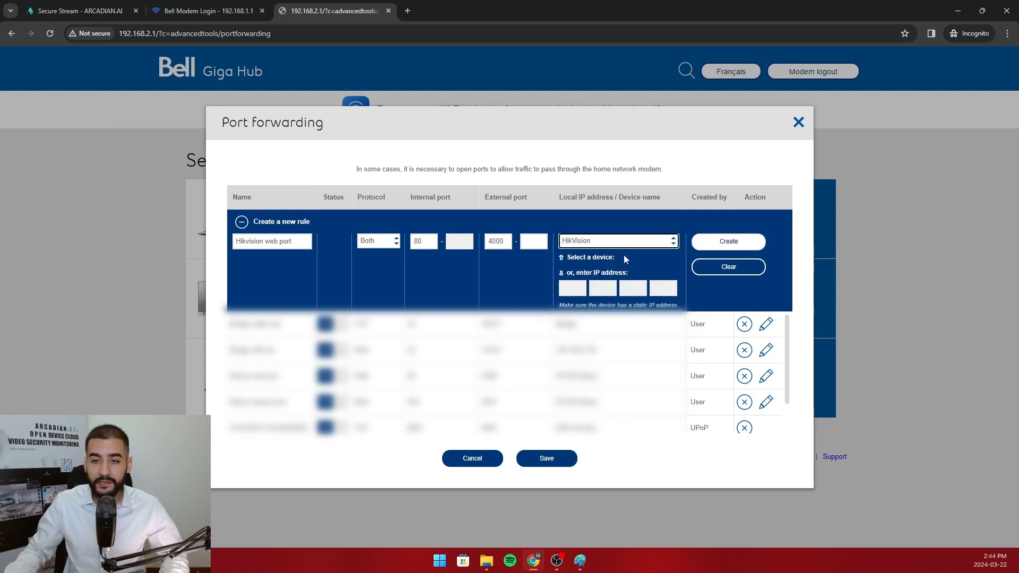
{"action": "left_click", "coordinate": [725, 245]}
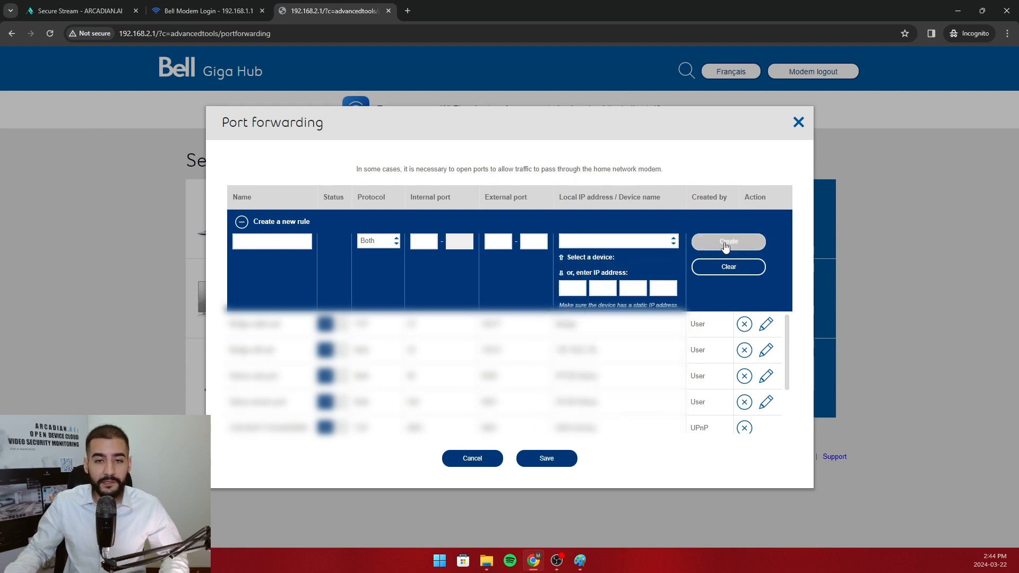
Start another port forwarding rule named "Hikvision stream port" with the protocol set to Both.
{"action": "left_click", "coordinate": [260, 241]}
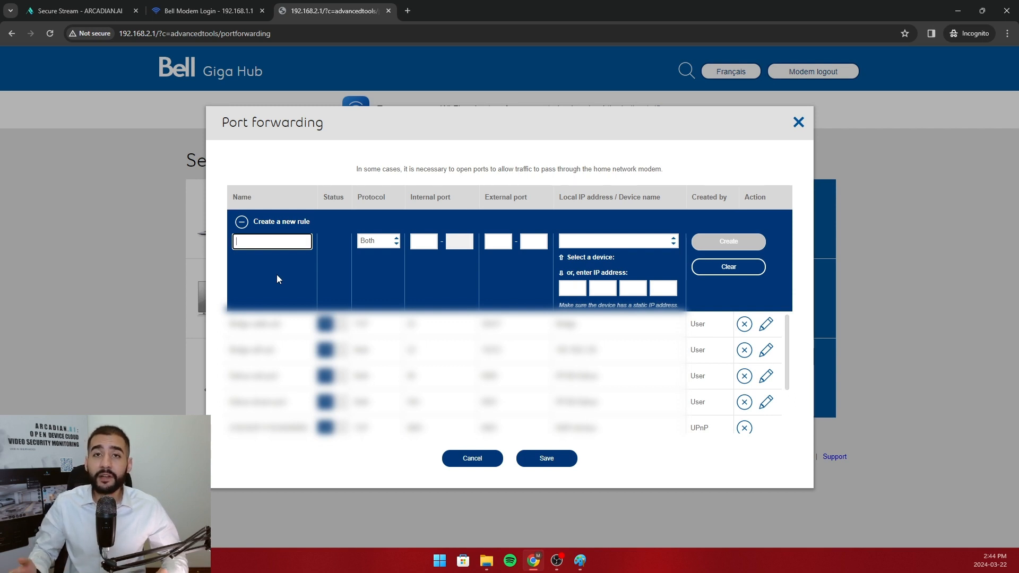
{"action": "type", "text": "Hi"}
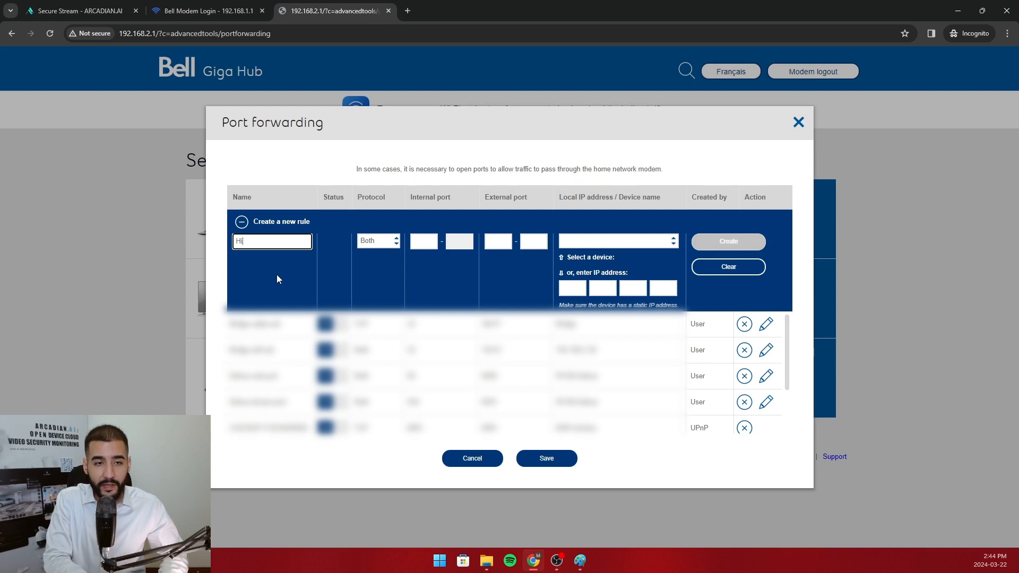
{"action": "type", "text": "kvision stream port"}
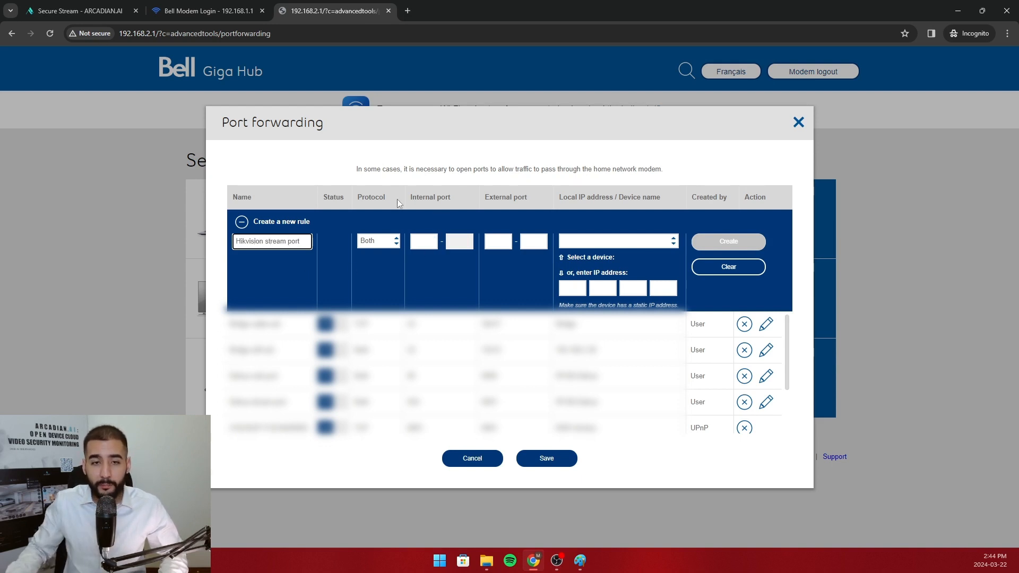
{"action": "left_click", "coordinate": [376, 241]}
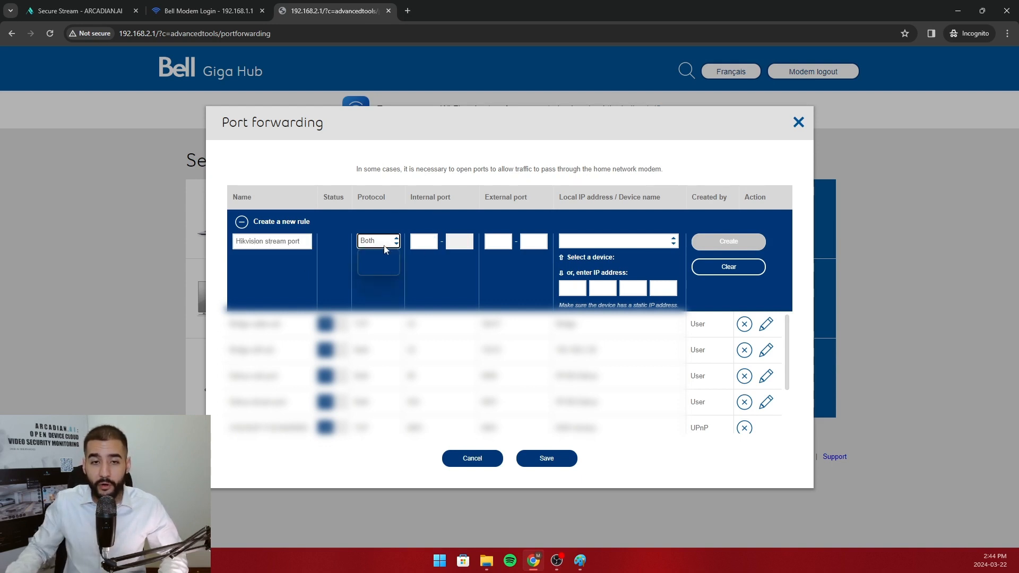
{"action": "left_click", "coordinate": [390, 259]}
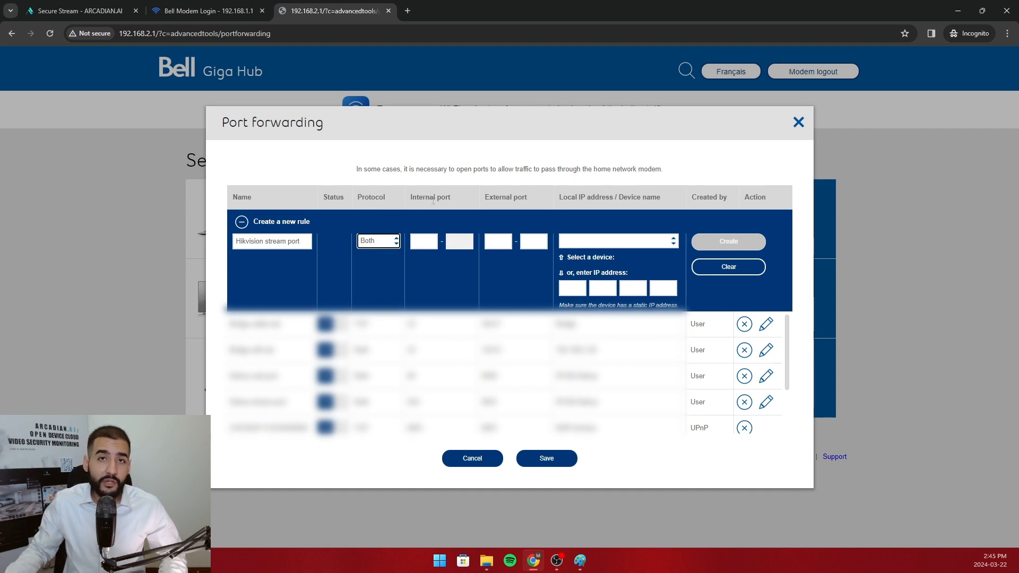
Set the Hikvision stream port rule's internal port to 554 and its external port to 4001.
{"action": "left_click", "coordinate": [424, 242]}
{"action": "type", "text": "5"}
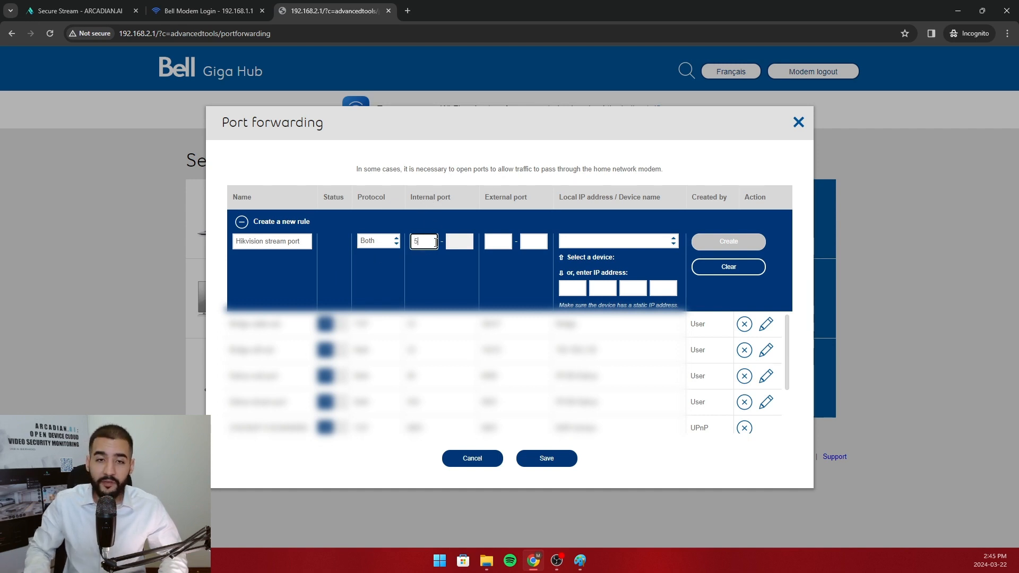
{"action": "type", "text": "54"}
{"action": "left_click_drag", "start_coordinate": [484, 197], "coordinate": [553, 199]}
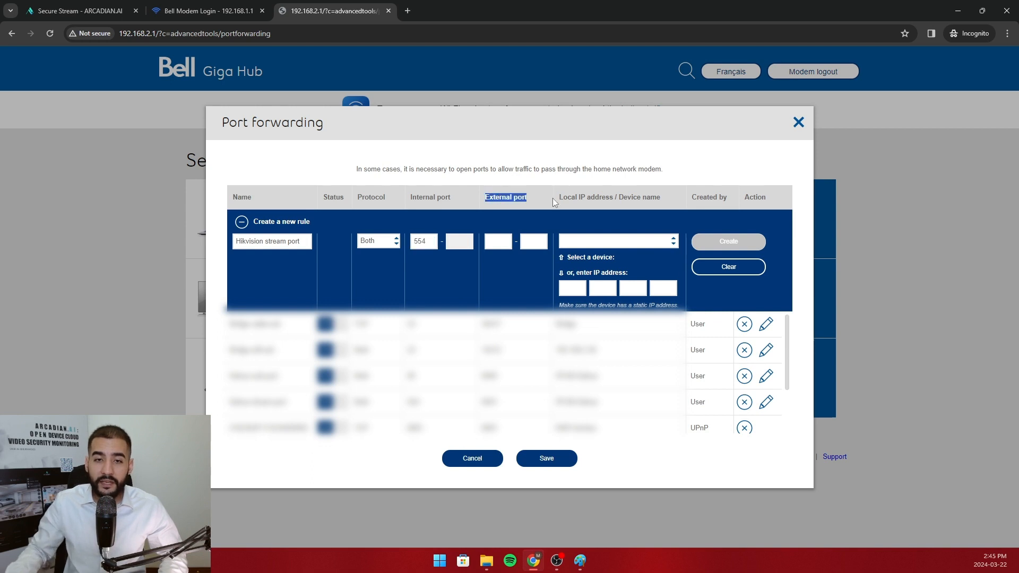
{"action": "left_click", "coordinate": [497, 241]}
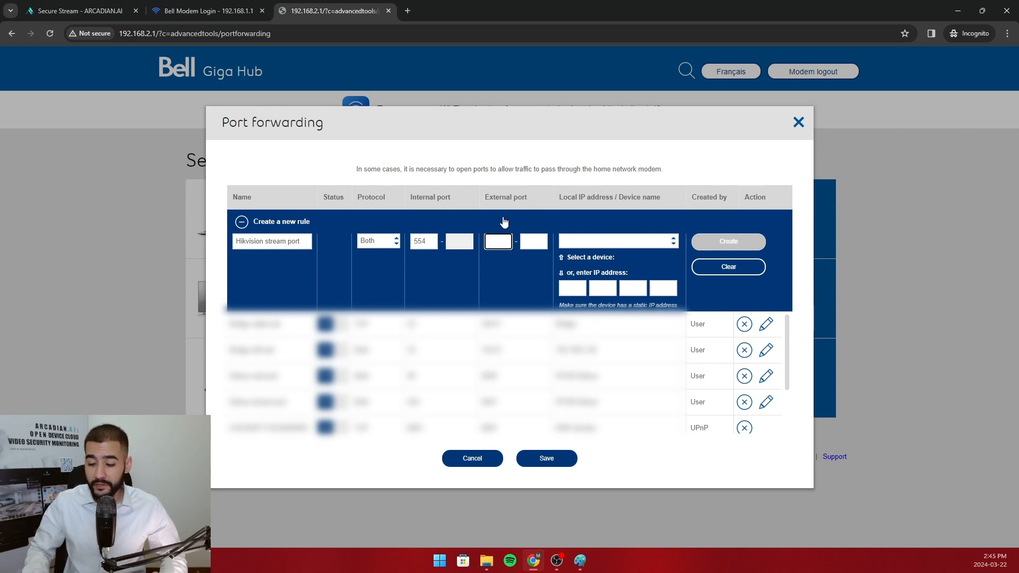
{"action": "type", "text": "400"}
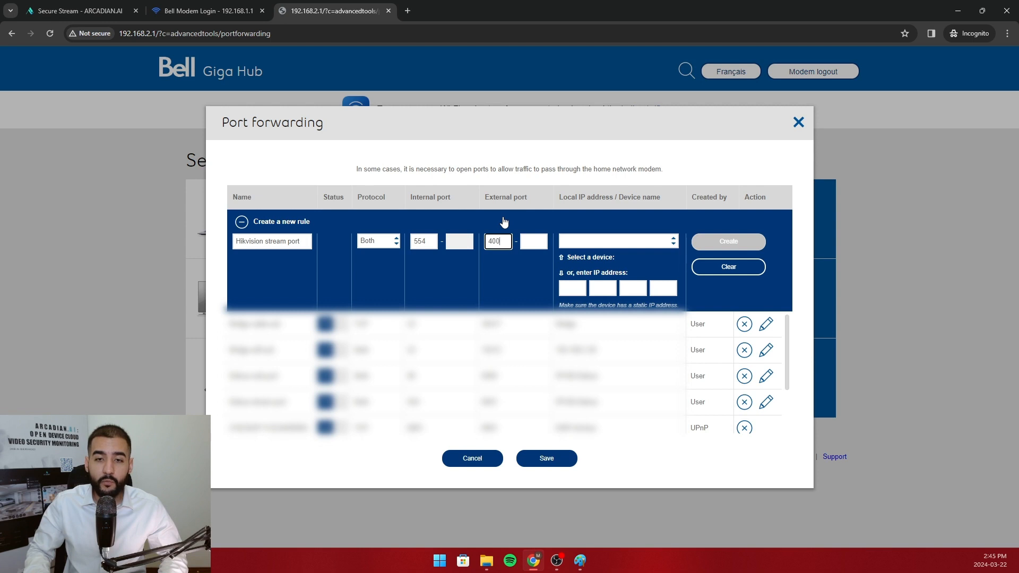
{"action": "type", "text": "1"}
Assign the HikVision device to the stream port rule and create the rule.
{"action": "left_click", "coordinate": [615, 241]}
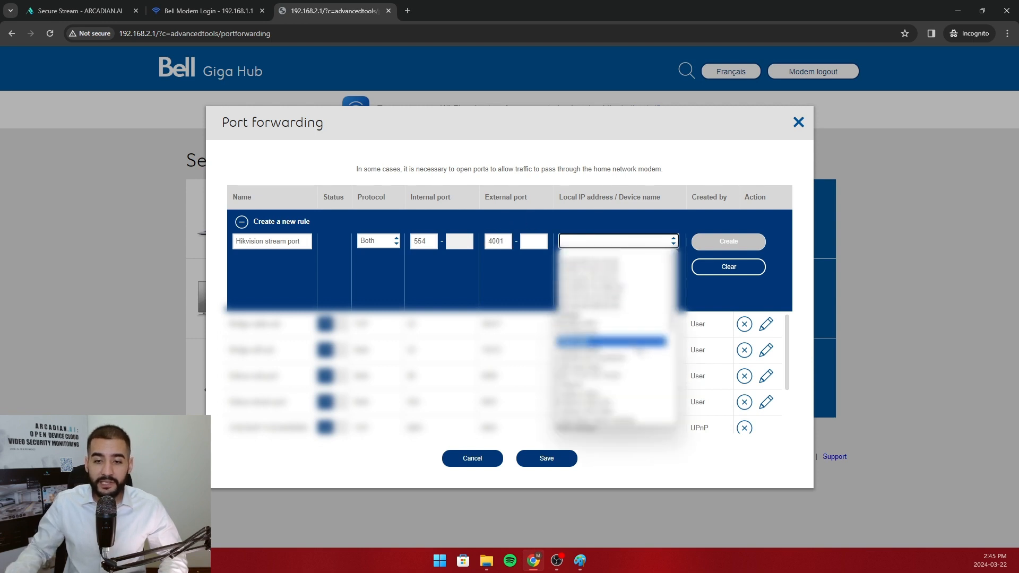
{"action": "scroll", "coordinate": [640, 350], "scroll_direction": "down", "scroll_amount": 3}
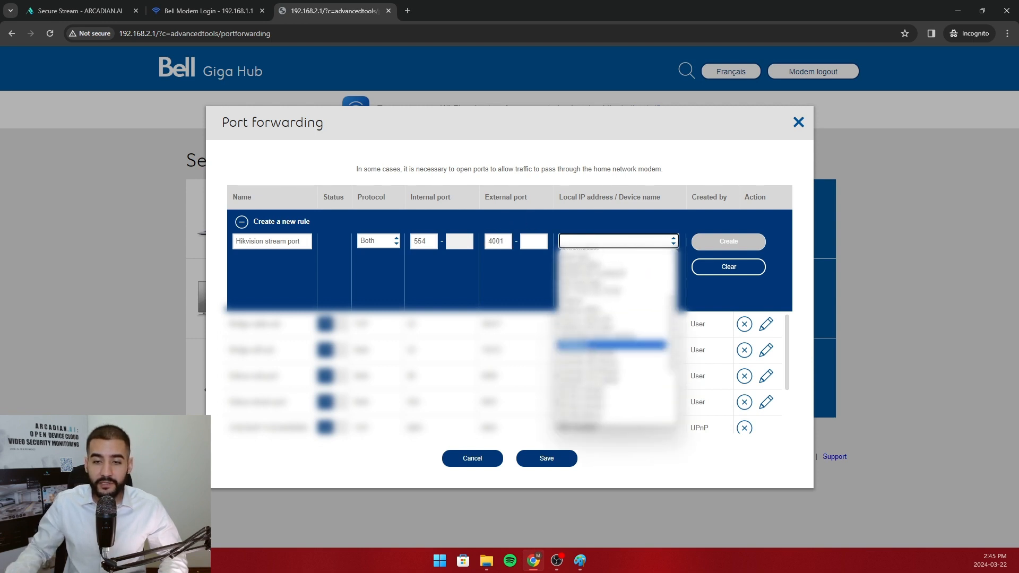
{"action": "left_click", "coordinate": [610, 345]}
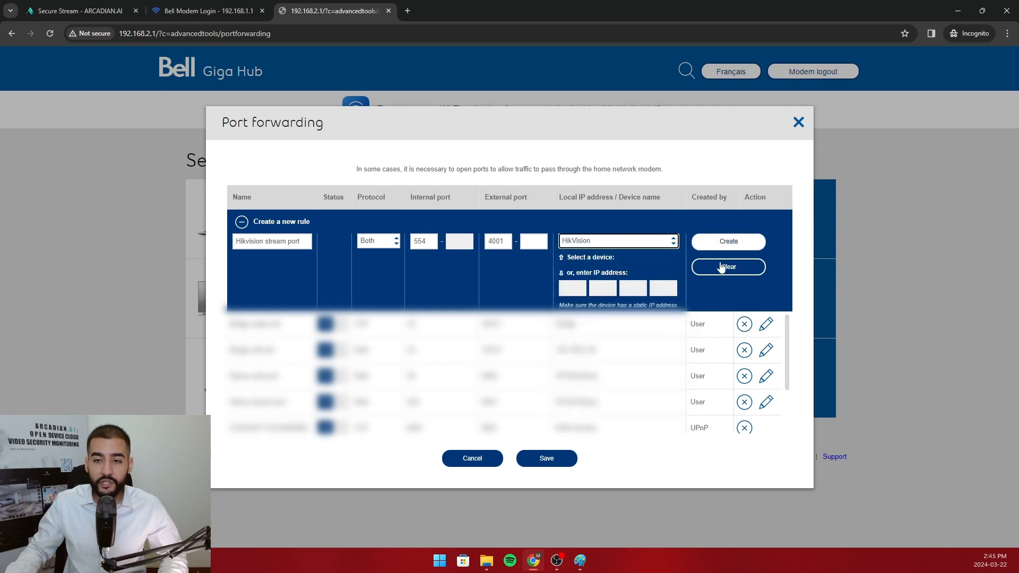
{"action": "left_click", "coordinate": [728, 242]}
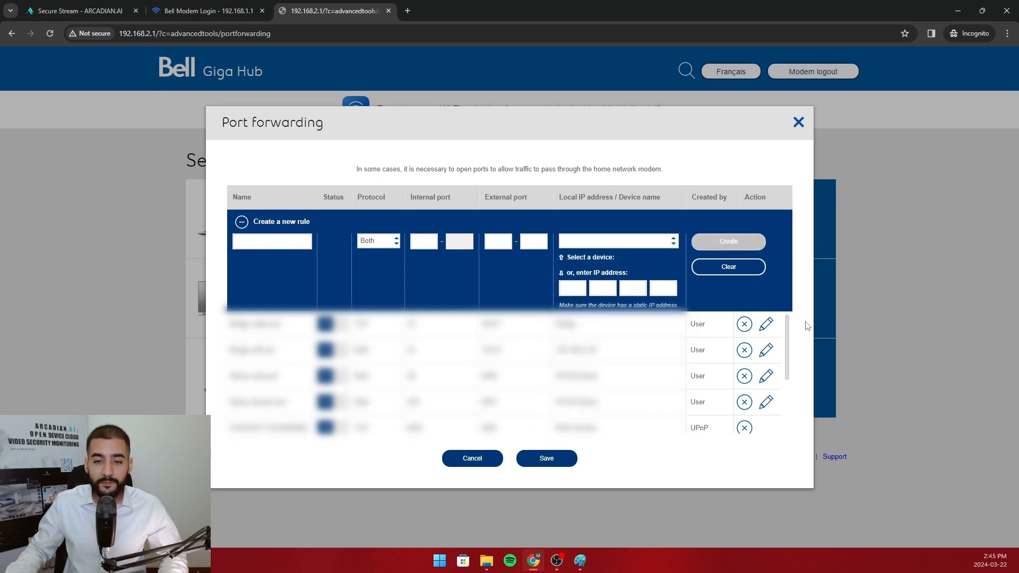
Review the names and external ports of the two Hikvision rules in the port forwarding list.
{"action": "scroll", "coordinate": [700, 360], "scroll_direction": "down", "scroll_amount": 2}
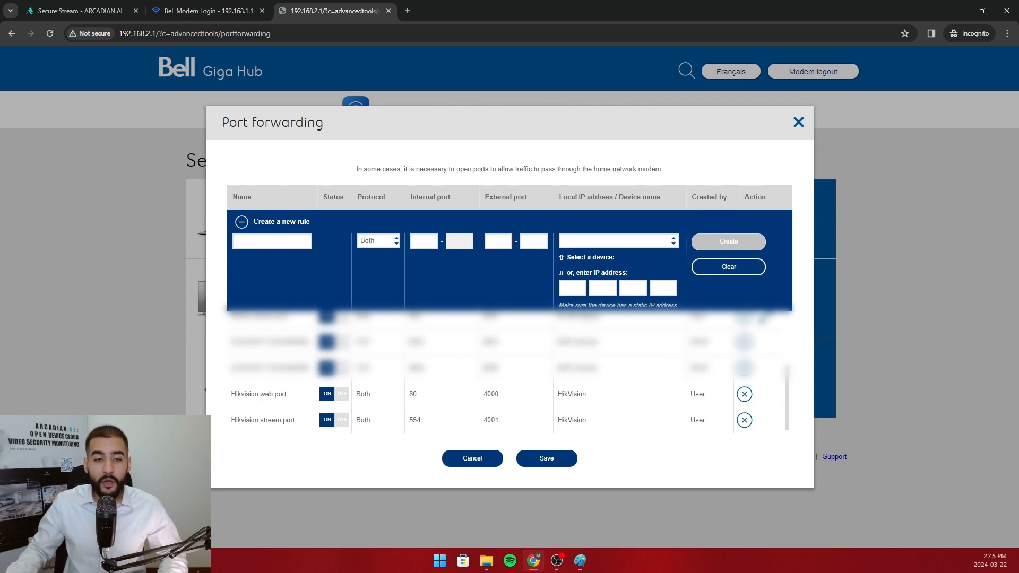
{"action": "left_click_drag", "start_coordinate": [260, 395], "coordinate": [295, 423]}
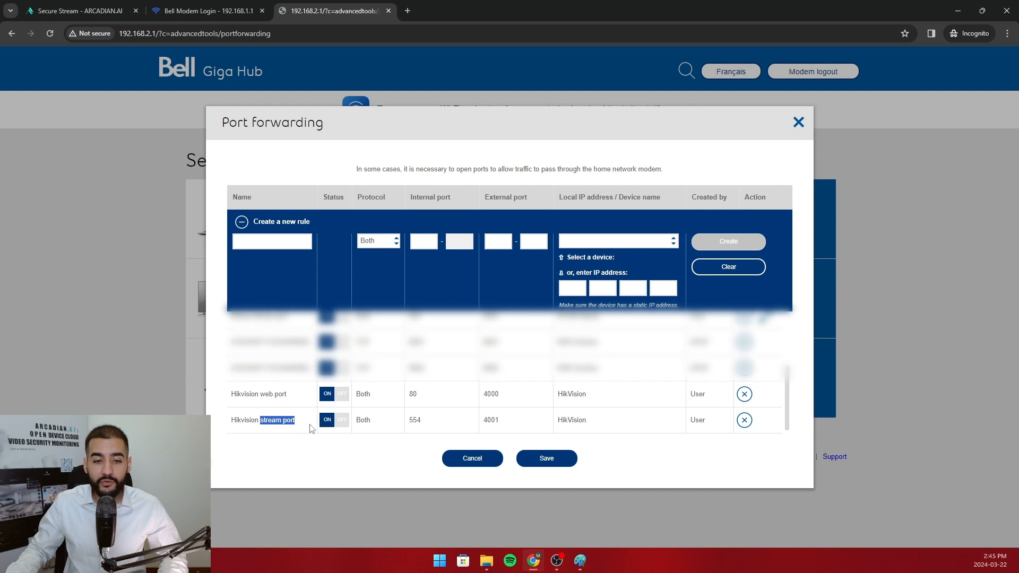
{"action": "left_click", "coordinate": [493, 397]}
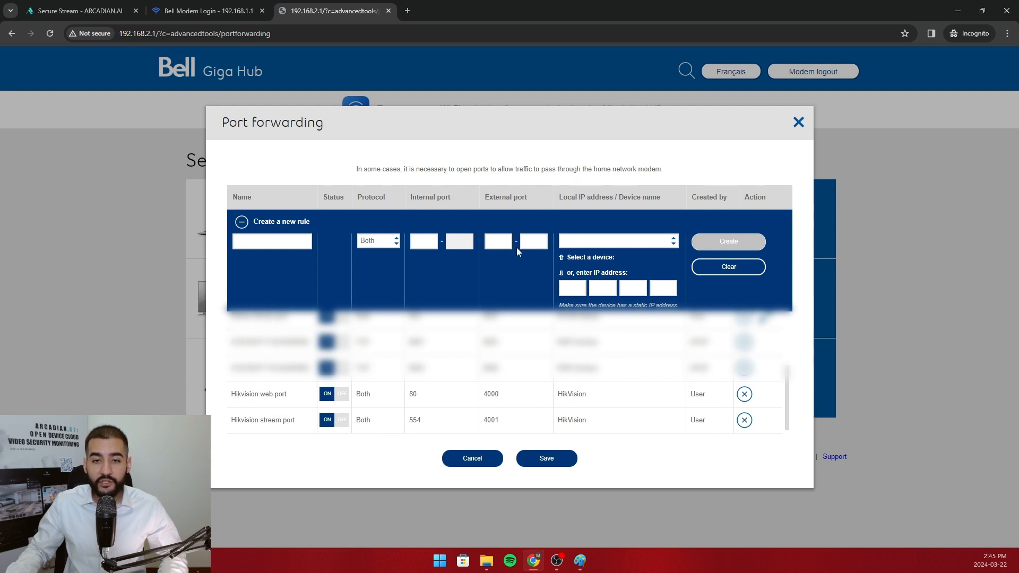
{"action": "double_click", "coordinate": [492, 393]}
{"action": "left_click_drag", "start_coordinate": [487, 422], "coordinate": [531, 426]}
{"action": "left_click", "coordinate": [526, 427]}
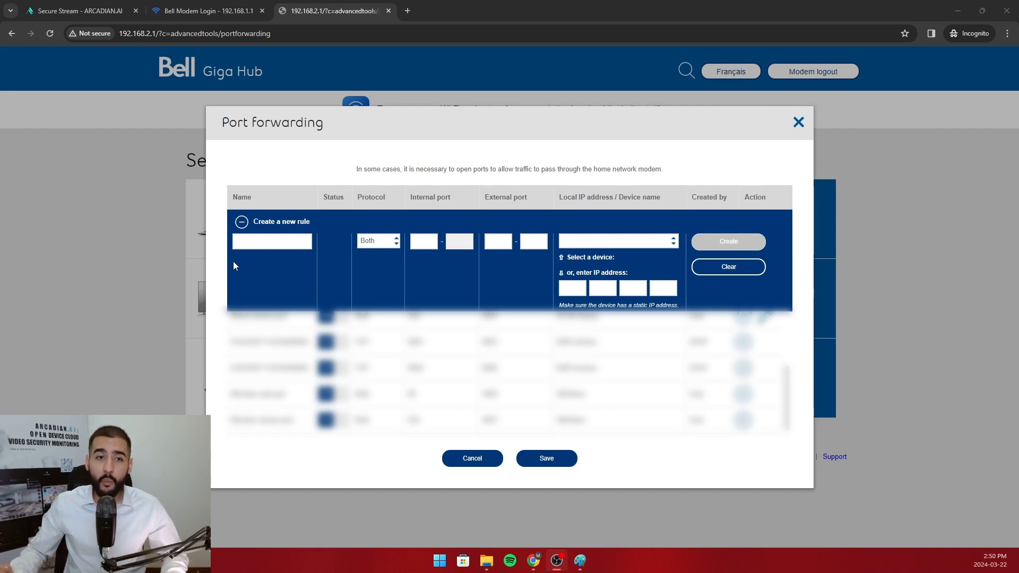
Start a new port forwarding rule named "NVR web port" with the protocol kept at Both.
{"action": "left_click", "coordinate": [281, 245]}
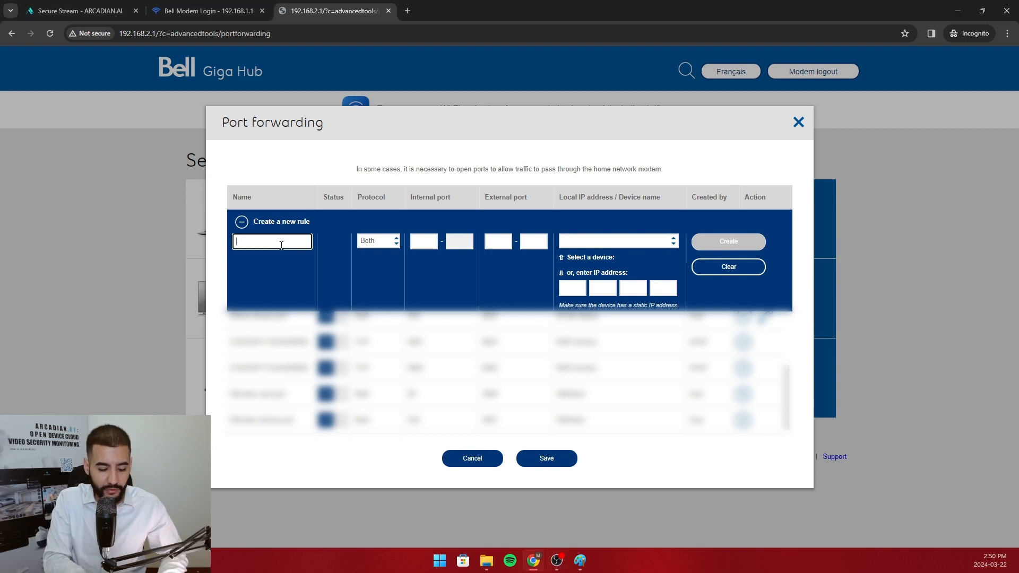
{"action": "type", "text": "NVR web port"}
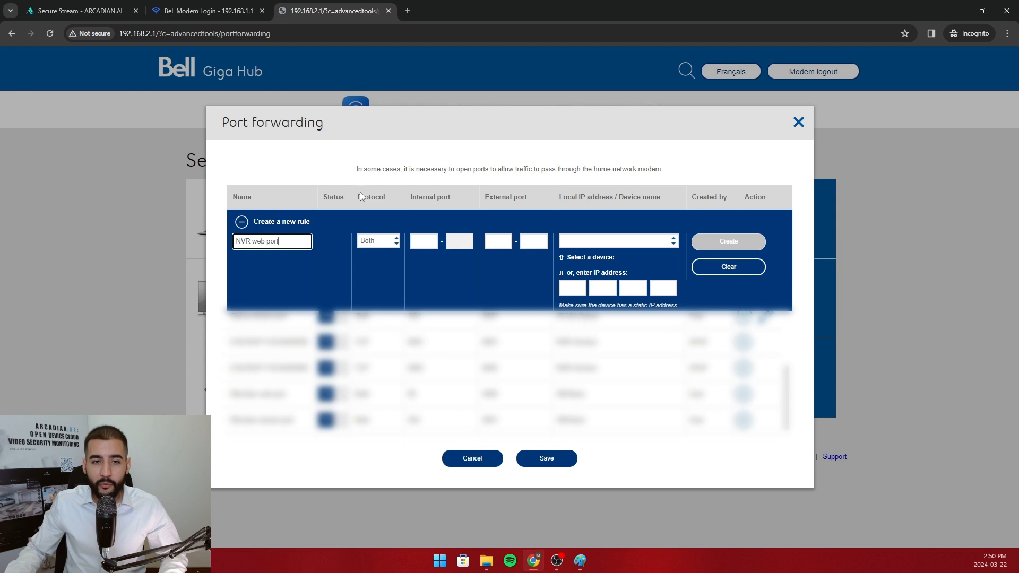
{"action": "left_click", "coordinate": [377, 241]}
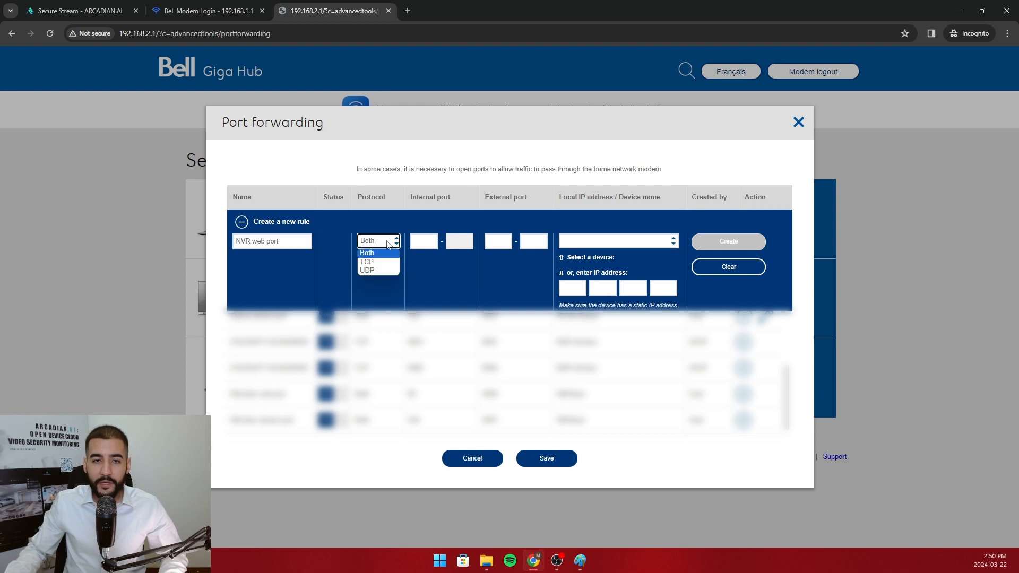
{"action": "key", "text": "Tab"}
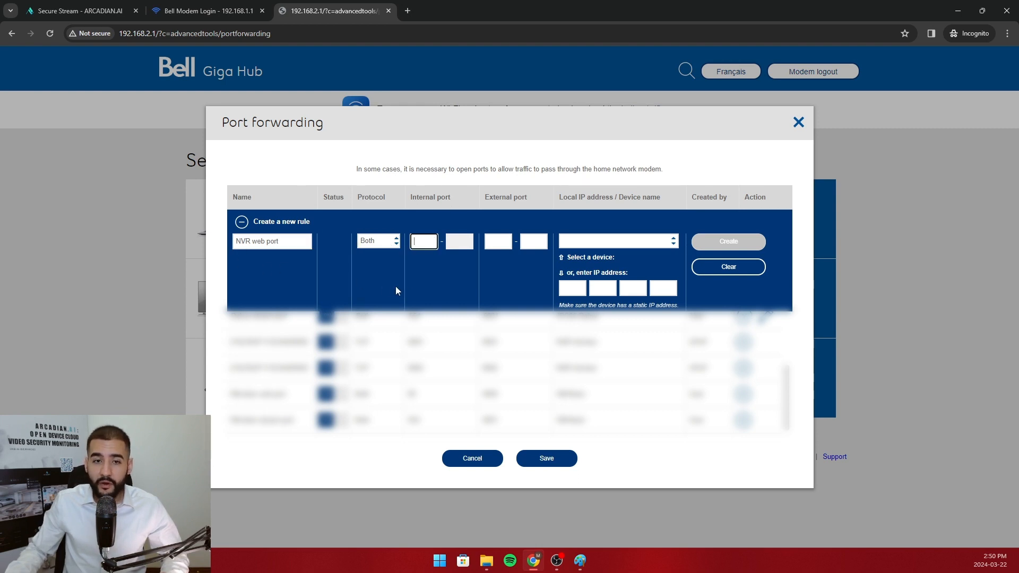
Set the NVR web port rule's internal port to 80 and its external port to 5000.
{"action": "type", "text": "8"}
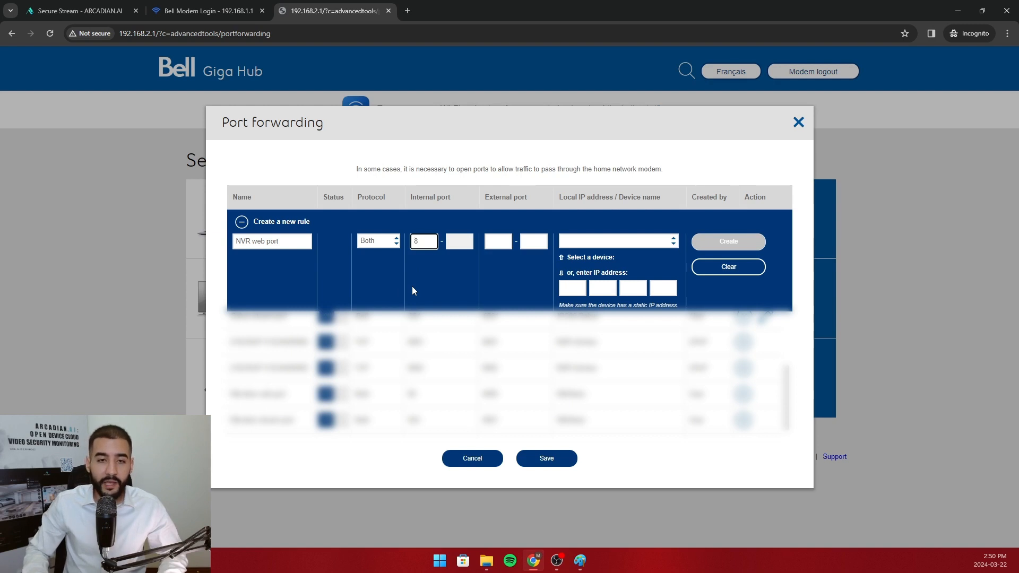
{"action": "type", "text": "0"}
{"action": "left_click_drag", "start_coordinate": [527, 197], "coordinate": [485, 204]}
{"action": "left_click", "coordinate": [509, 207]}
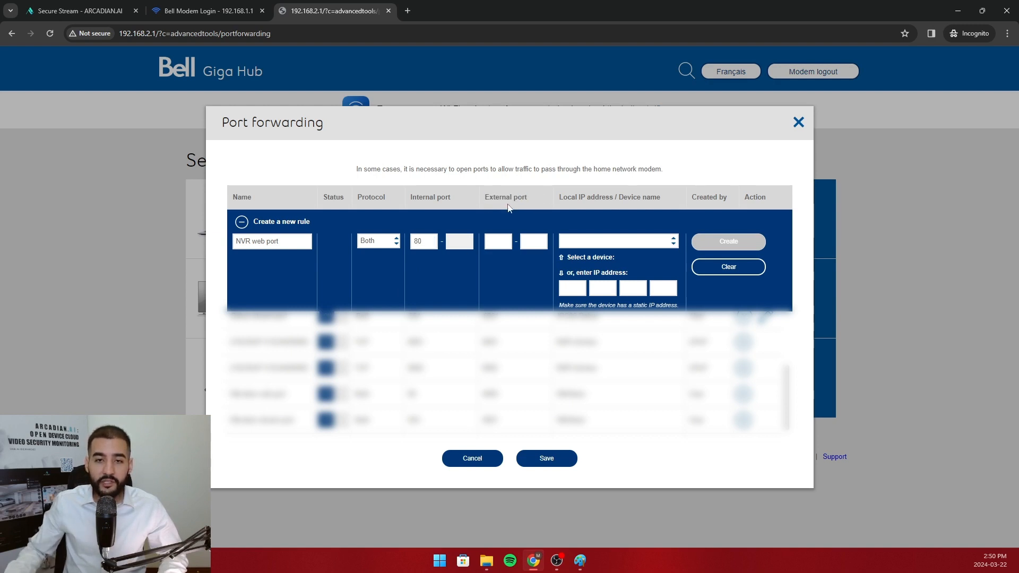
{"action": "left_click", "coordinate": [502, 239]}
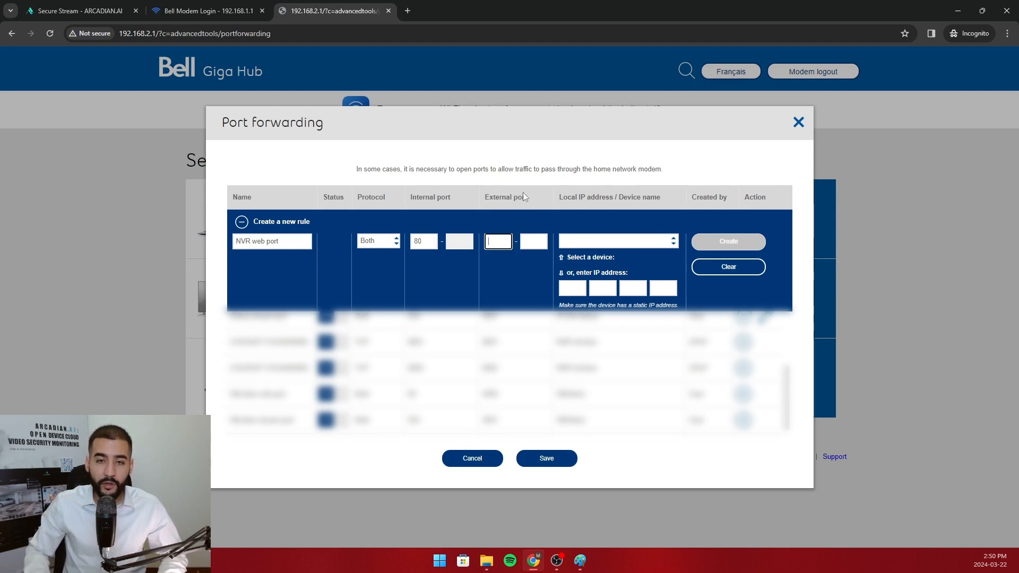
{"action": "type", "text": "5000"}
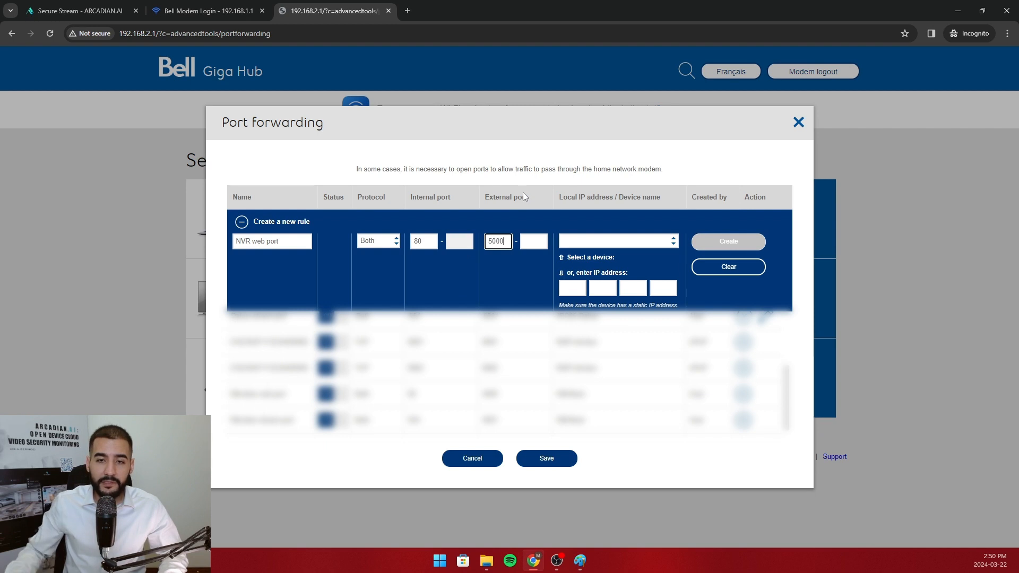
Assign the NVR Uniview device to the NVR web port rule and create the rule.
{"action": "left_click", "coordinate": [606, 243]}
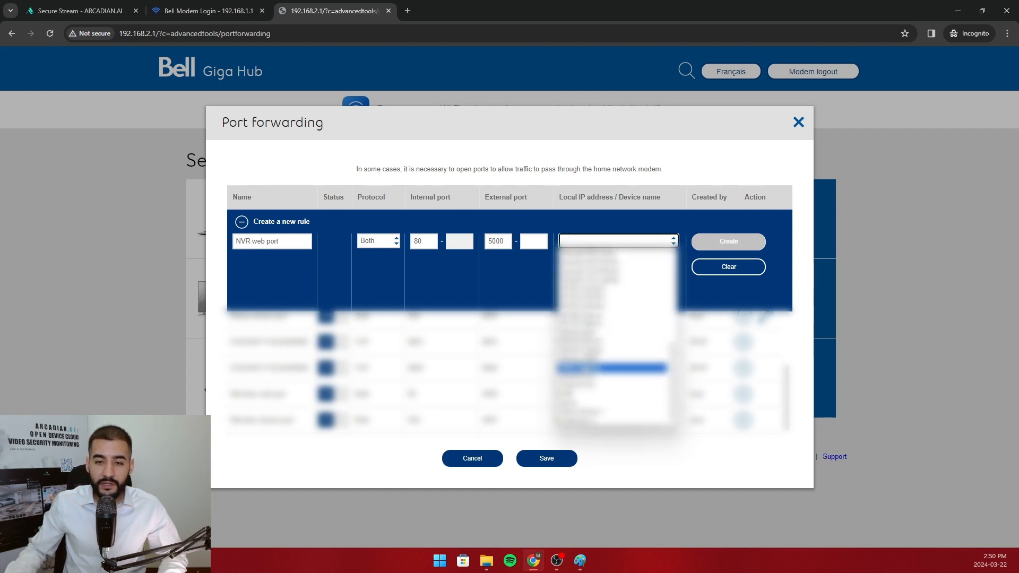
{"action": "left_click", "coordinate": [611, 368]}
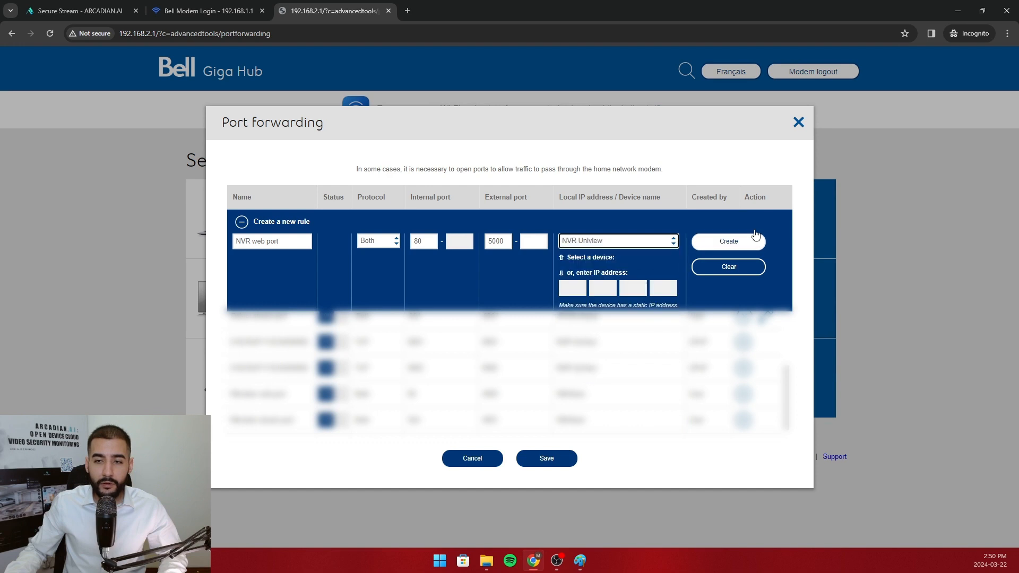
{"action": "left_click", "coordinate": [729, 242]}
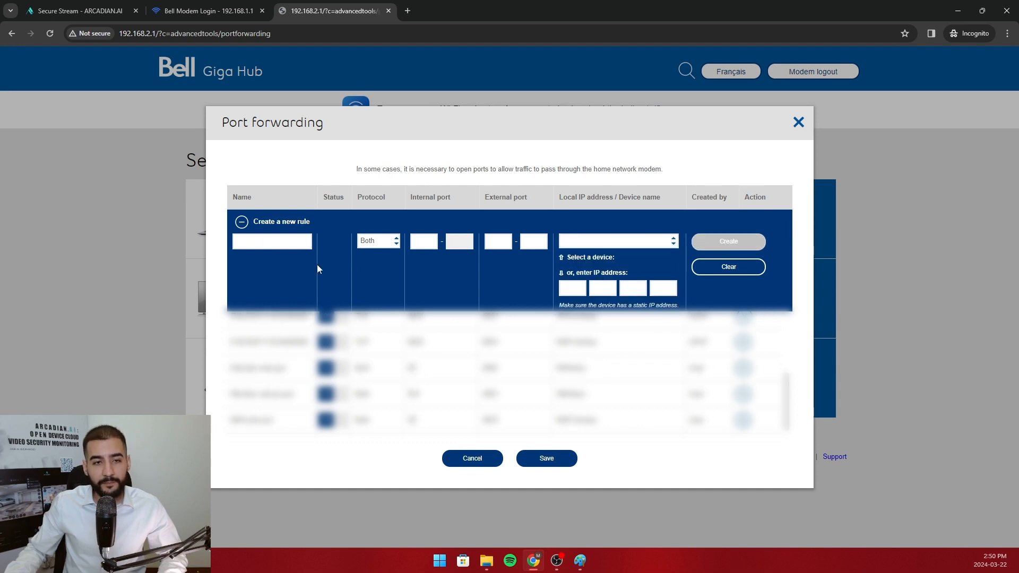
Start another port forwarding rule named "NVR stream port" with the protocol kept at Both.
{"action": "left_click", "coordinate": [267, 241]}
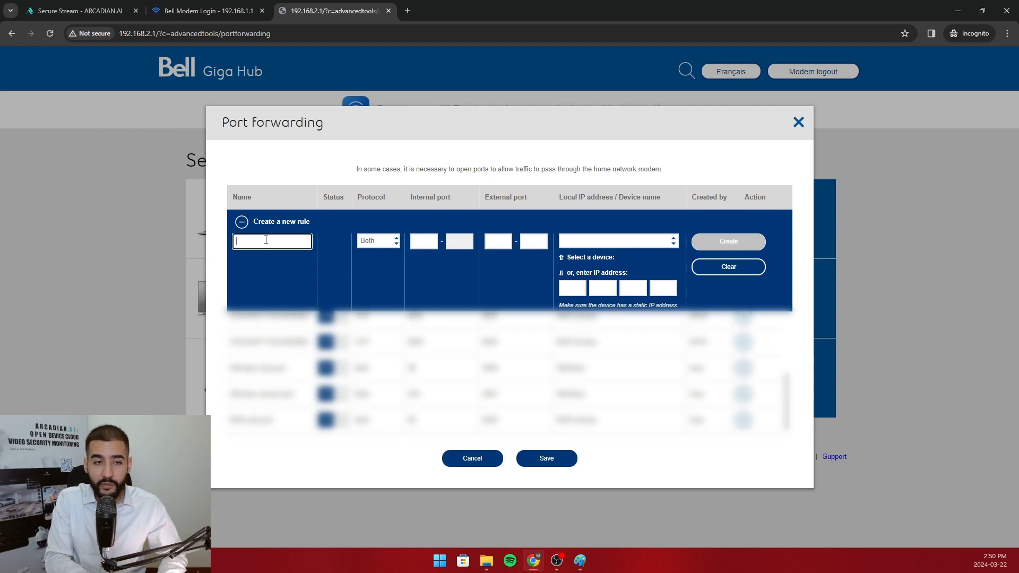
{"action": "type", "text": "NVR "}
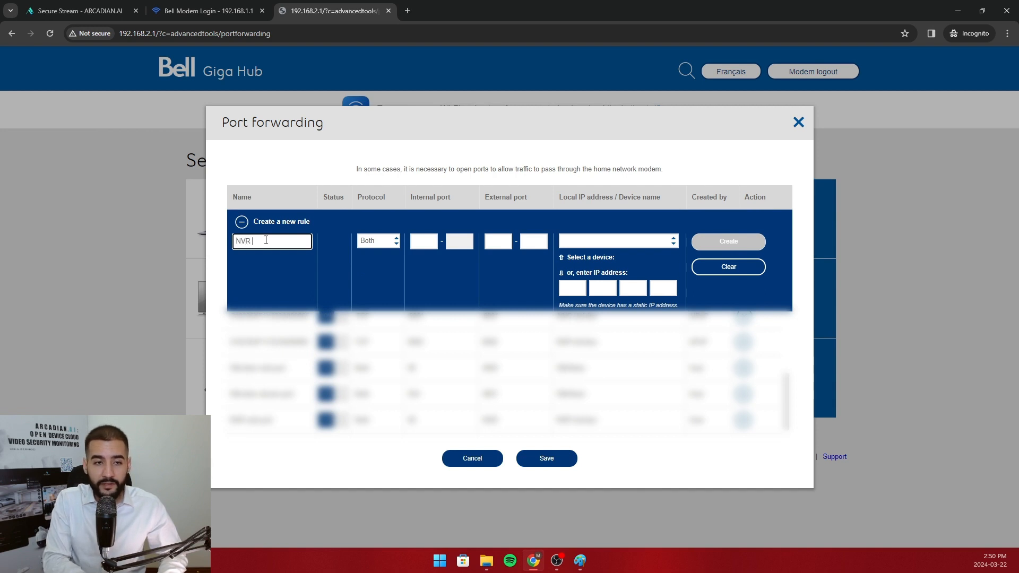
{"action": "type", "text": "stream port"}
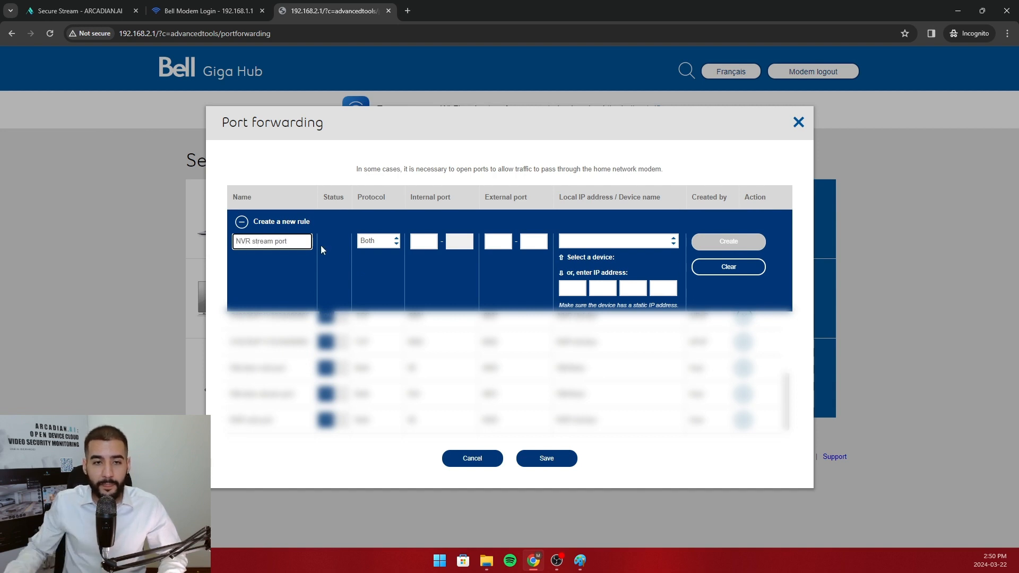
{"action": "left_click", "coordinate": [377, 241]}
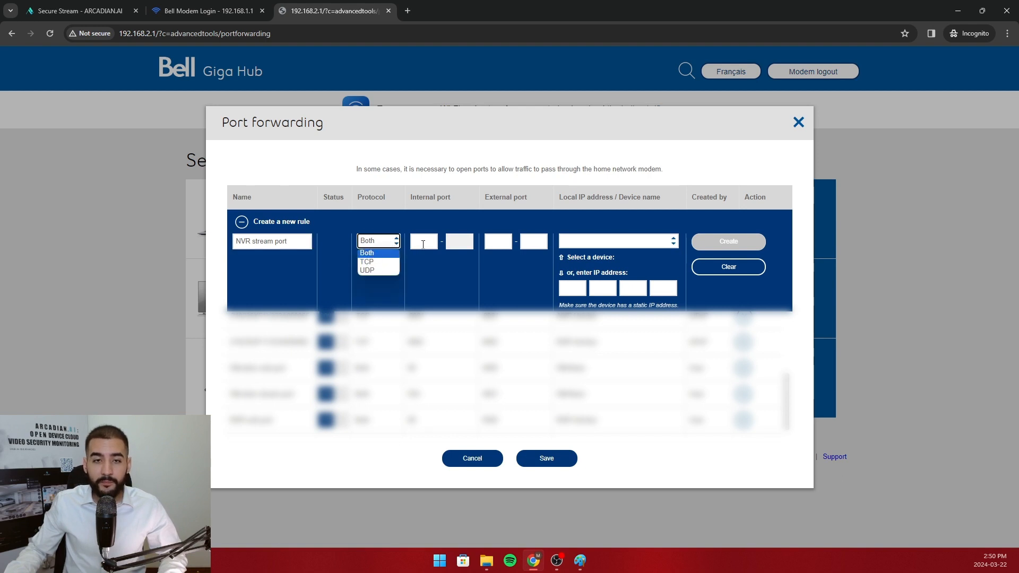
Set the NVR stream port rule's internal port to 554 and its external port to 5001.
{"action": "left_click", "coordinate": [423, 243]}
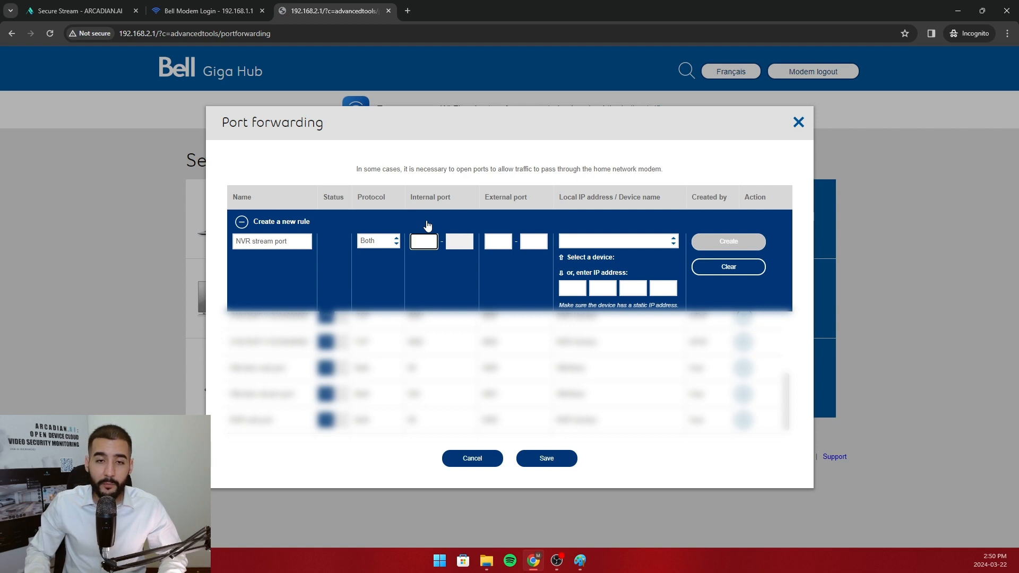
{"action": "type", "text": "4"}
{"action": "left_click_drag", "start_coordinate": [527, 198], "coordinate": [487, 199]}
{"action": "left_click", "coordinate": [498, 241]}
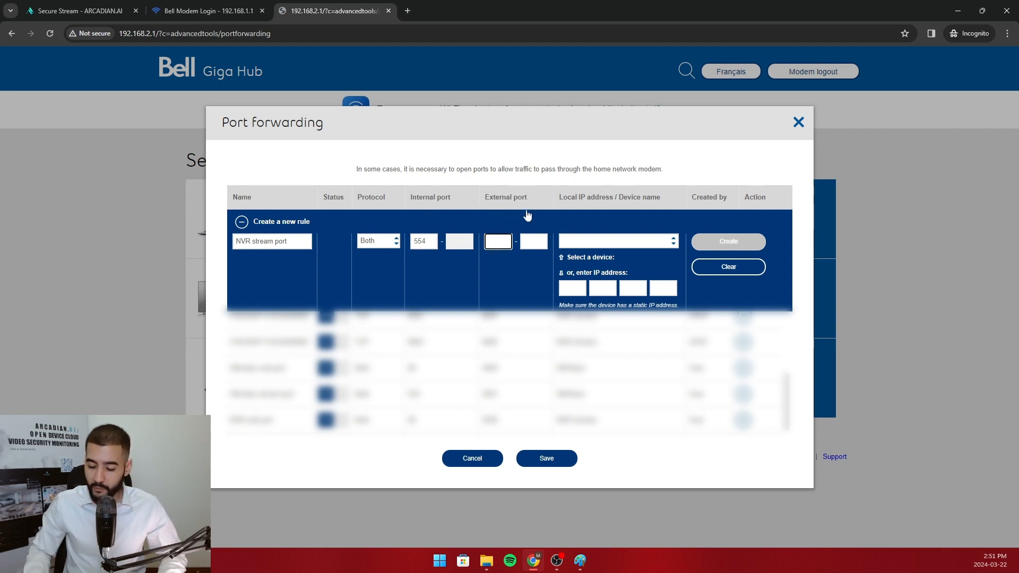
{"action": "type", "text": "5001"}
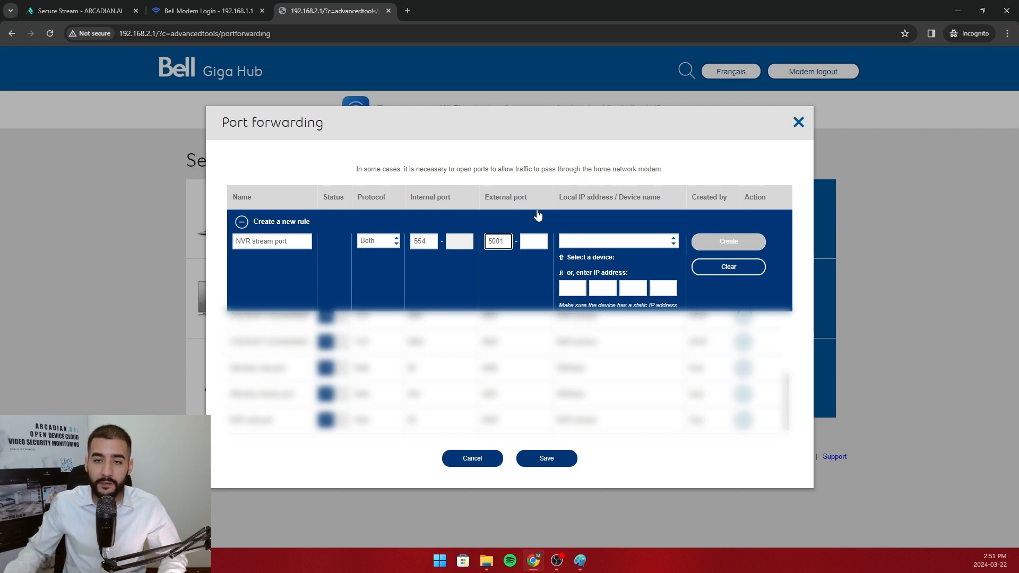
Assign the NVR Uniview device to the NVR stream port rule and create the rule.
{"action": "left_click", "coordinate": [615, 242]}
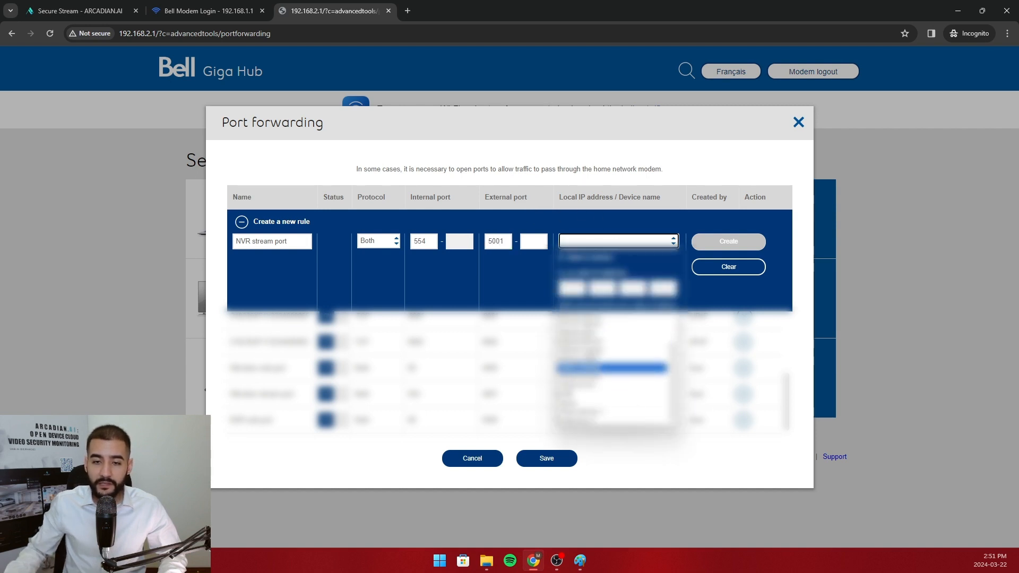
{"action": "left_click", "coordinate": [595, 373]}
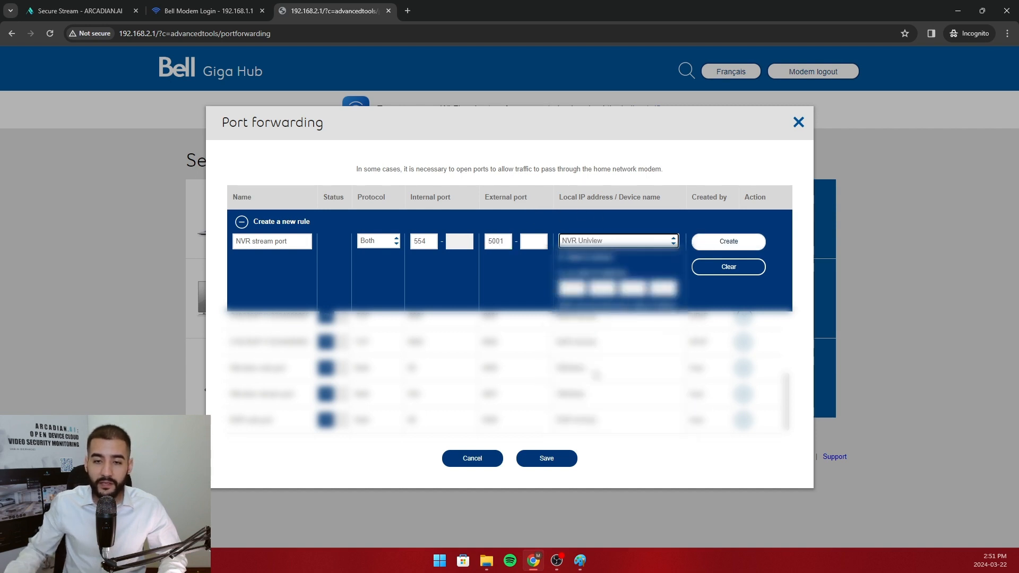
{"action": "left_click", "coordinate": [728, 245]}
Review the names and external ports of the two NVR rules in the port forwarding list.
{"action": "scroll", "coordinate": [234, 392], "scroll_direction": "down", "scroll_amount": 1}
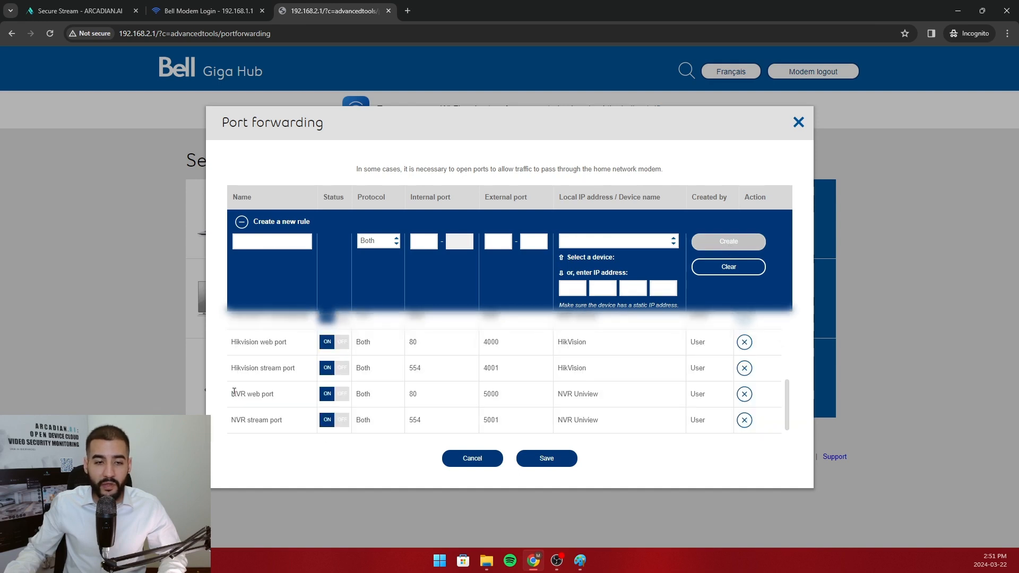
{"action": "left_click_drag", "start_coordinate": [232, 397], "coordinate": [309, 420]}
{"action": "left_click", "coordinate": [309, 422]}
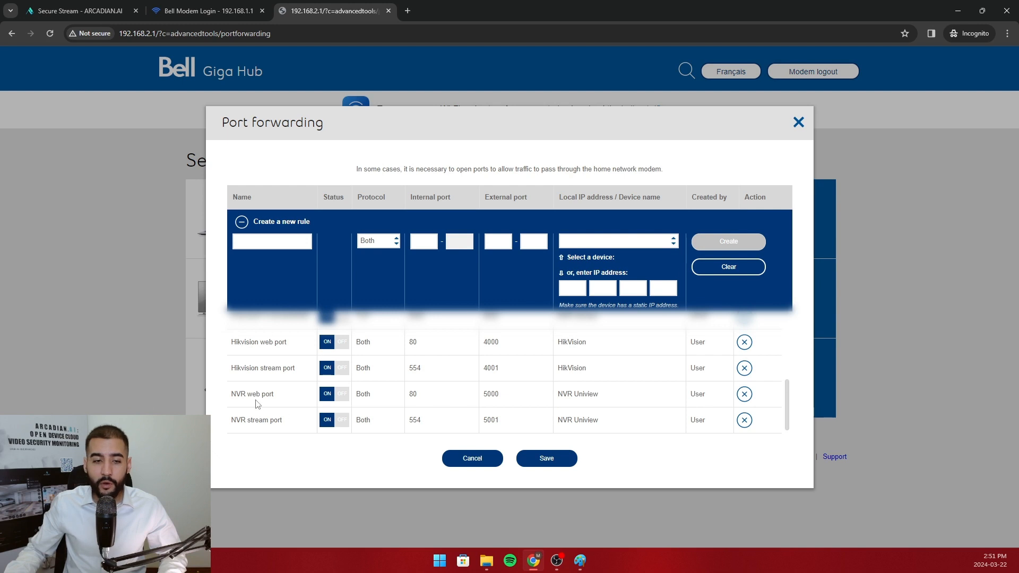
{"action": "left_click_drag", "start_coordinate": [258, 420], "coordinate": [318, 423]}
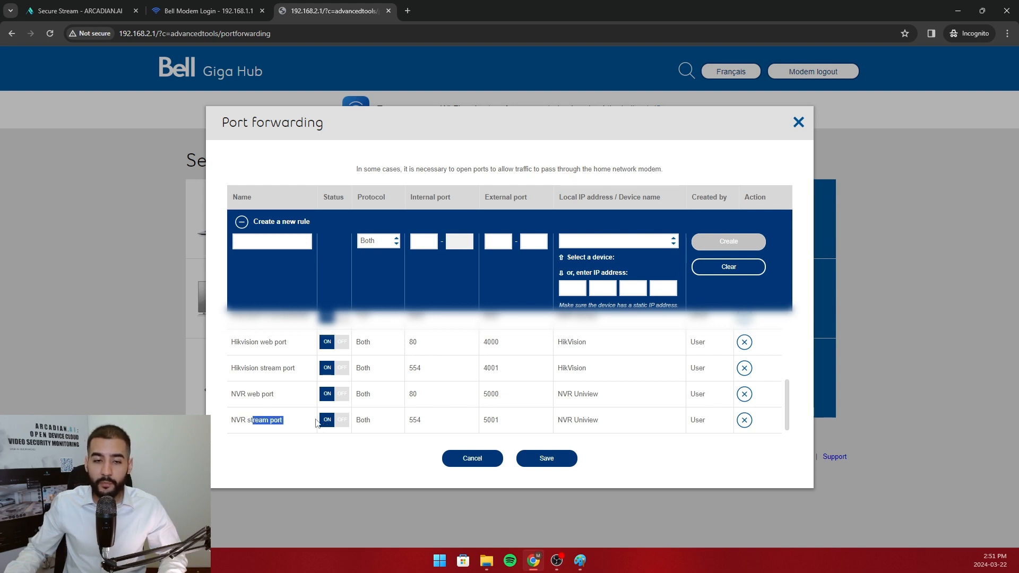
{"action": "left_click_drag", "start_coordinate": [482, 395], "coordinate": [509, 425]}
{"action": "left_click", "coordinate": [517, 427]}
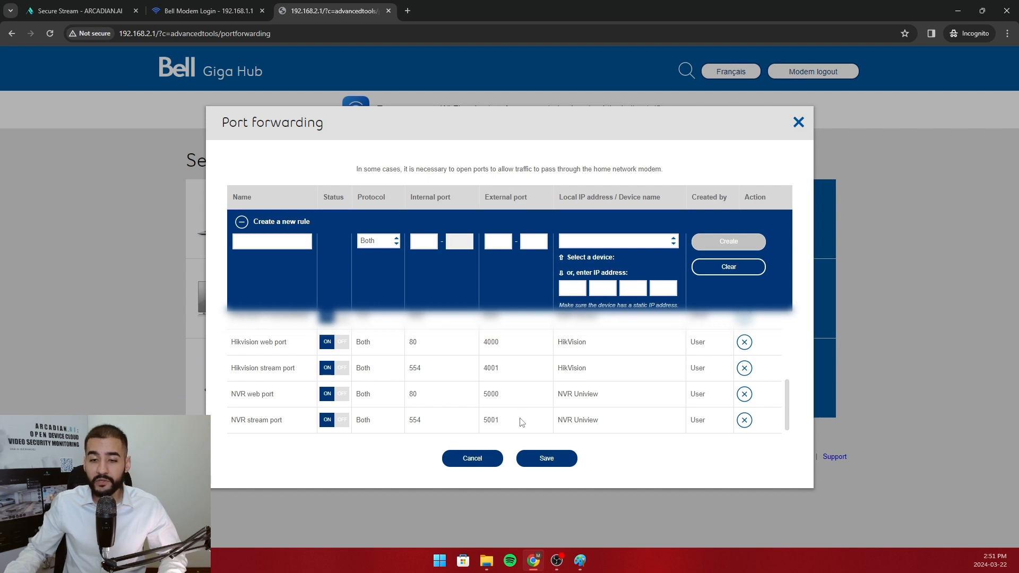